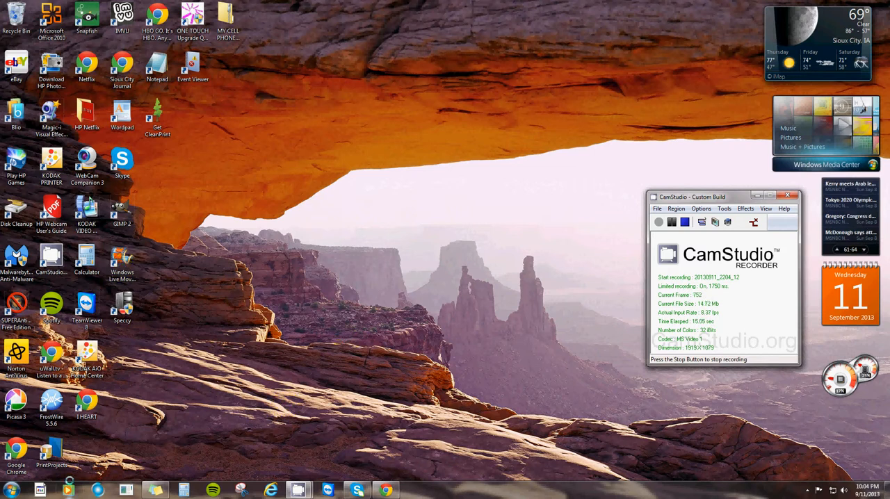
- Search the computer for "windows live movie", view the shortcut options for Windows Live Movie Maker, and dismiss them
{"action": "left_click", "coordinate": [10, 489]}
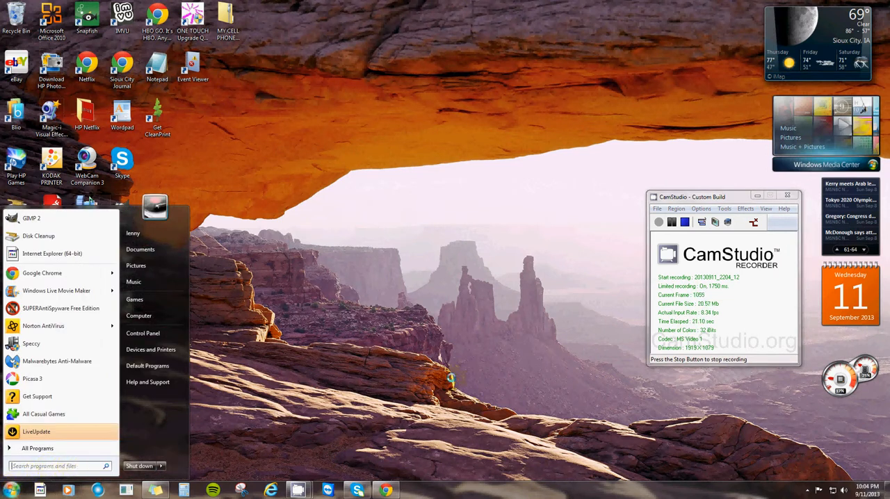
{"action": "type", "text": "wind"}
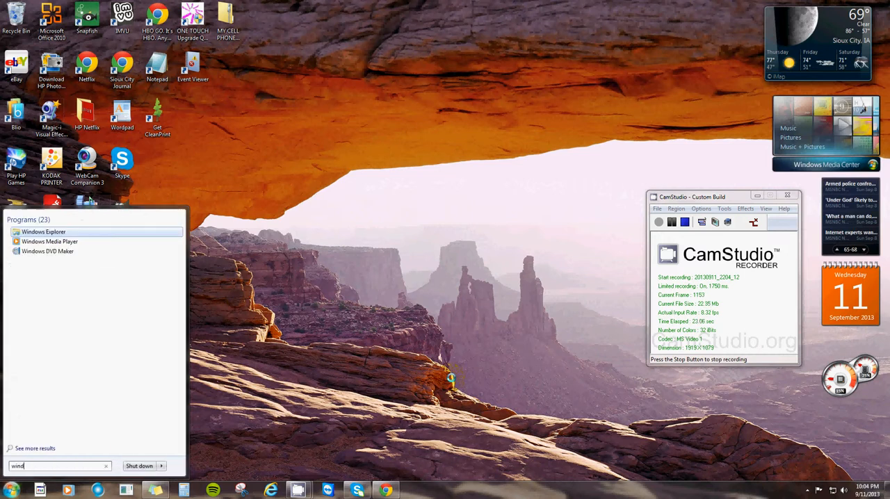
{"action": "type", "text": "ows"}
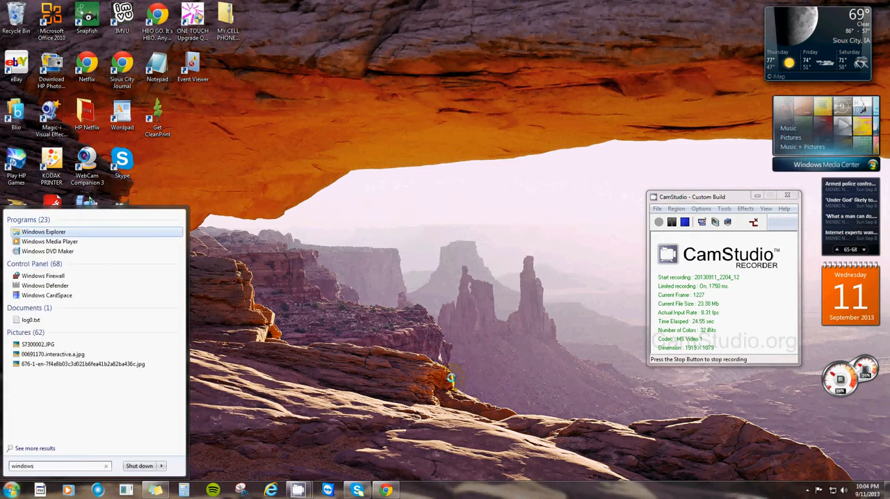
{"action": "type", "text": " li"}
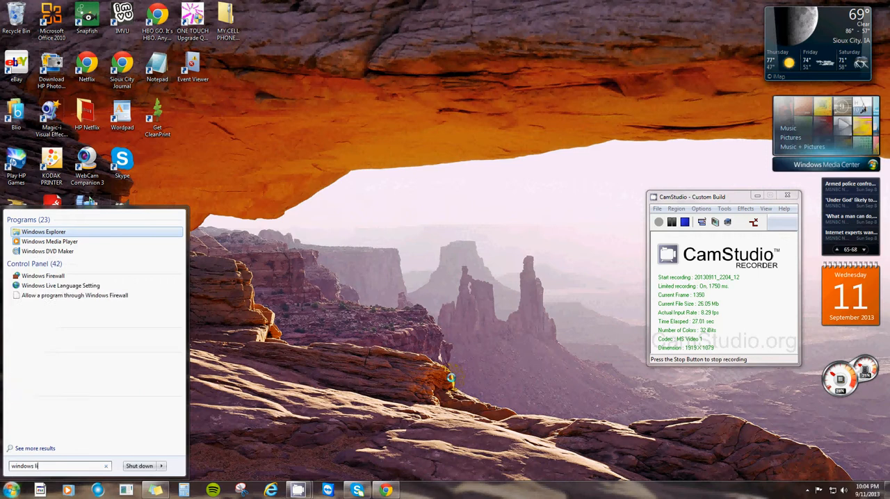
{"action": "type", "text": "ve movie"}
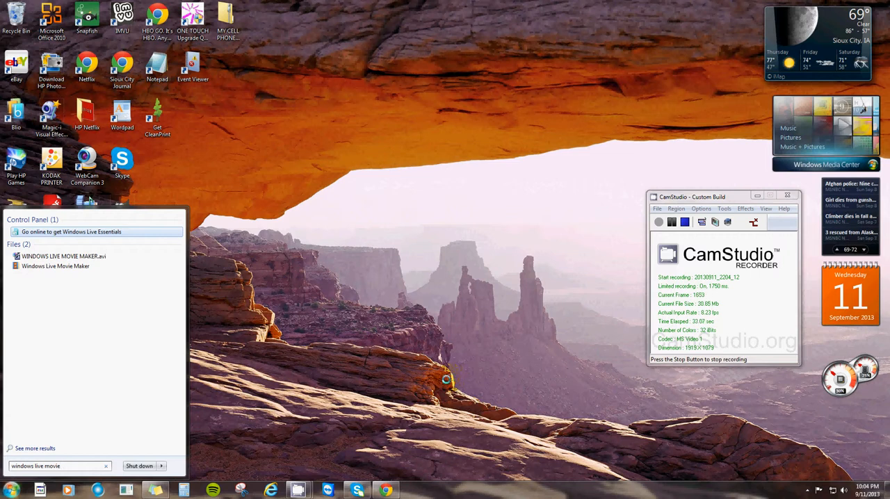
{"action": "right_click", "coordinate": [60, 269]}
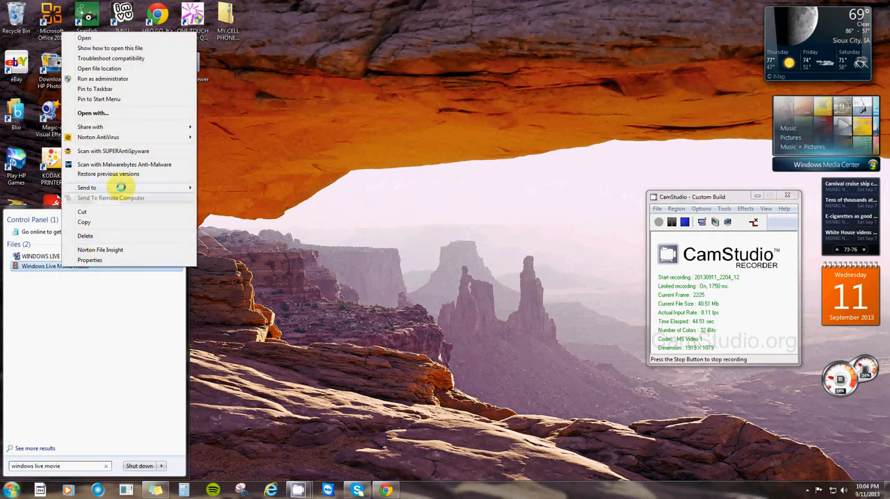
{"action": "mouse_move", "coordinate": [120, 187]}
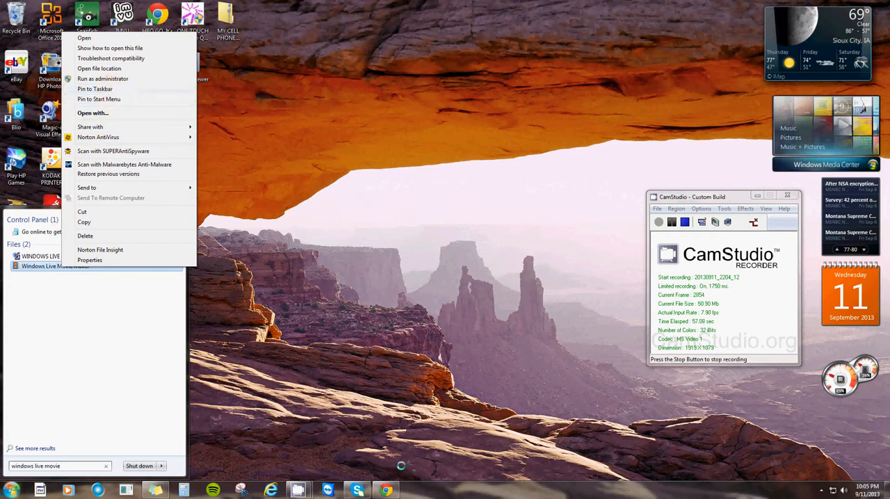
{"action": "left_click", "coordinate": [318, 375]}
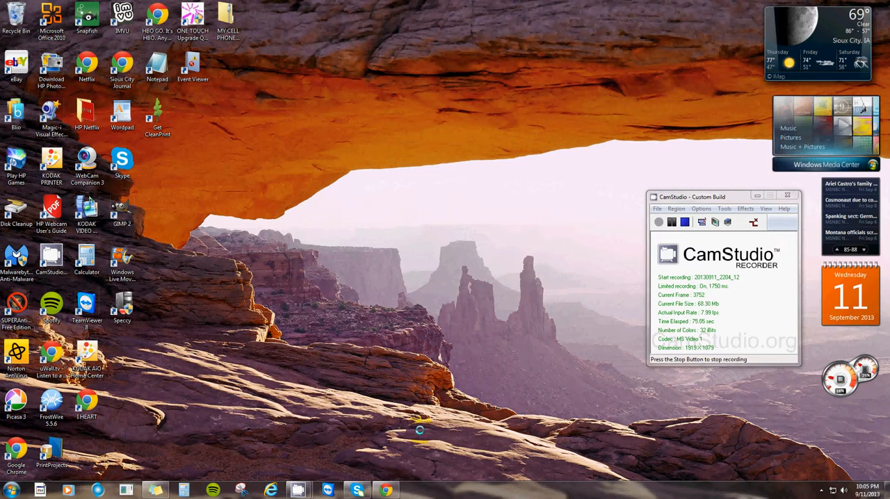
- Switch to Chrome, view the CNET Download.com page for Windows Live Movie Maker from the search results, and close the browser
{"action": "mouse_move", "coordinate": [386, 491]}
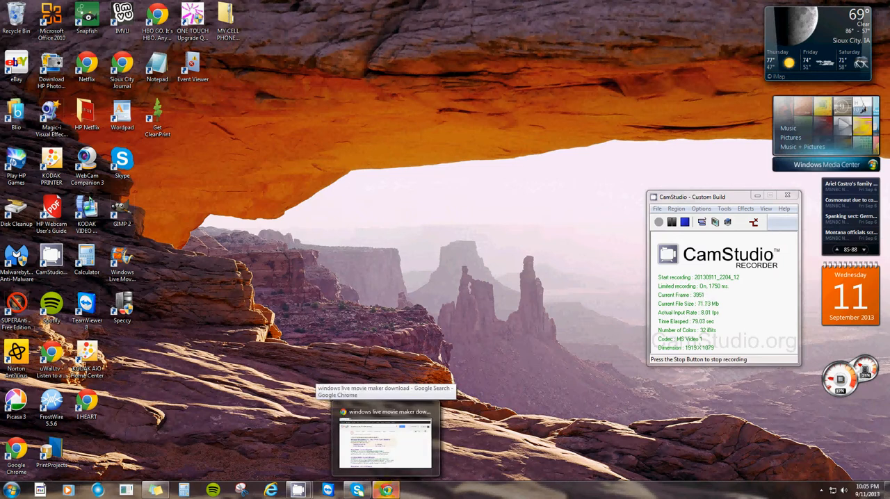
{"action": "left_click", "coordinate": [386, 490]}
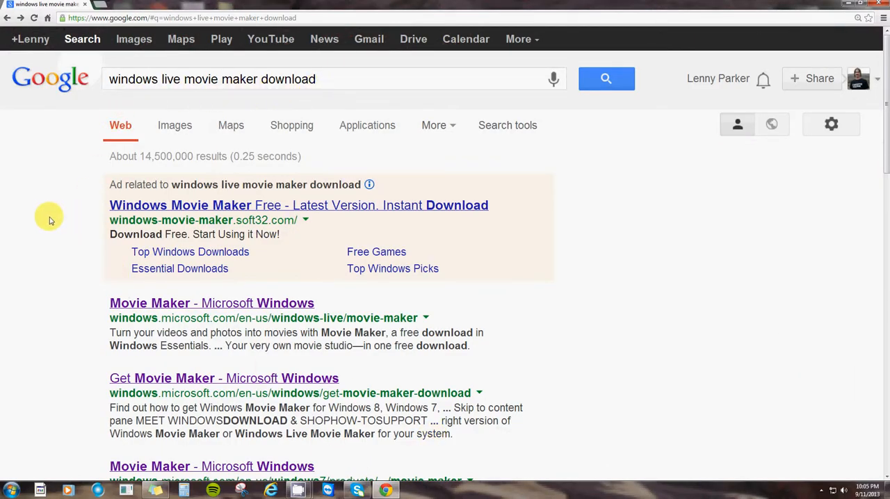
{"action": "scroll", "coordinate": [49, 218], "scroll_direction": "down", "scroll_amount": 3}
{"action": "scroll", "coordinate": [45, 215], "scroll_direction": "down", "scroll_amount": 2}
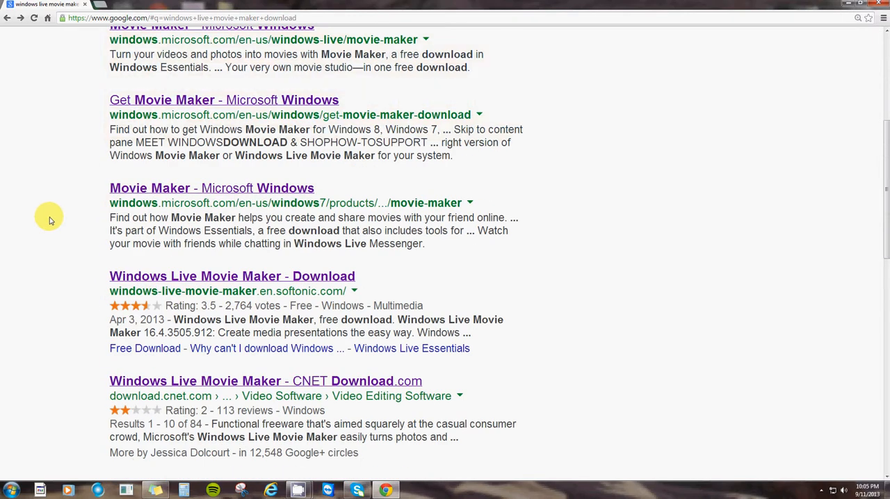
{"action": "scroll", "coordinate": [39, 213], "scroll_direction": "down", "scroll_amount": 1}
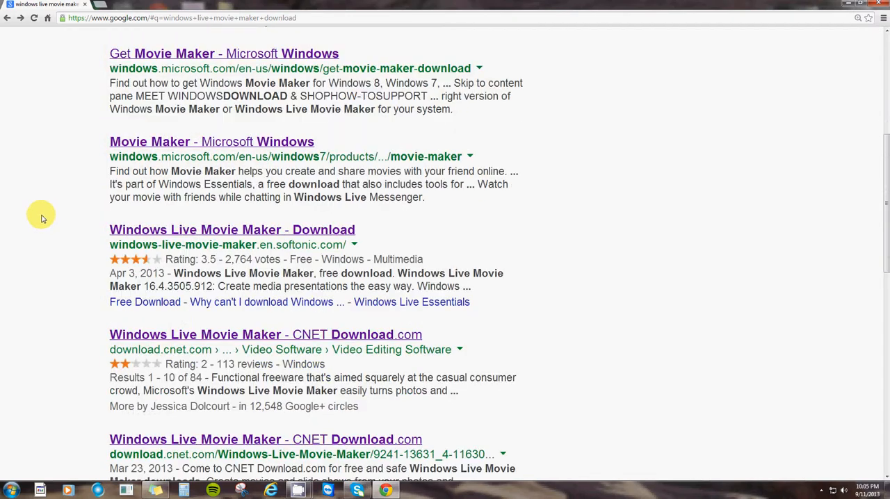
{"action": "left_click", "coordinate": [261, 339]}
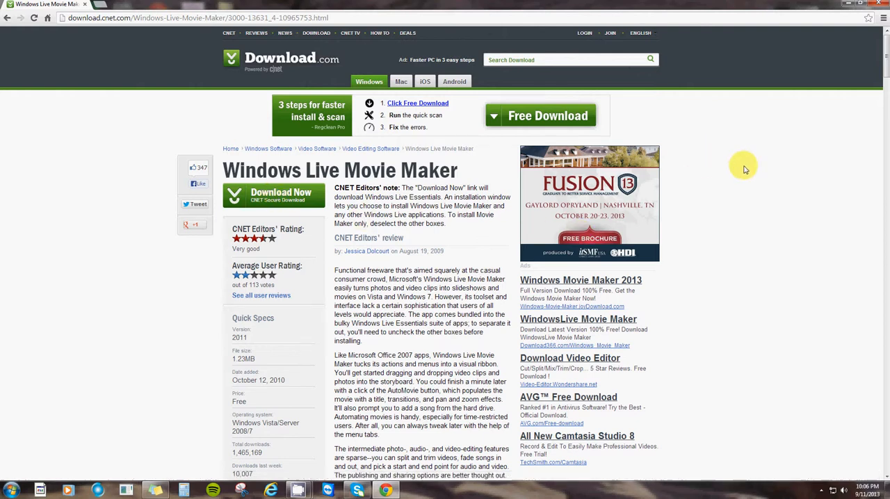
{"action": "left_click", "coordinate": [880, 5]}
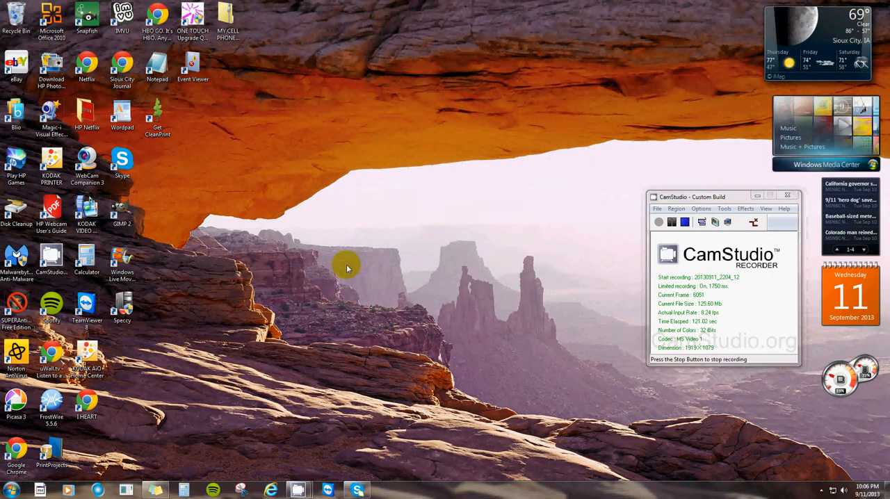
- Launch Windows Live Movie Maker and view the Videos library for adding media, closing it without choosing a file
{"action": "left_click", "coordinate": [123, 268]}
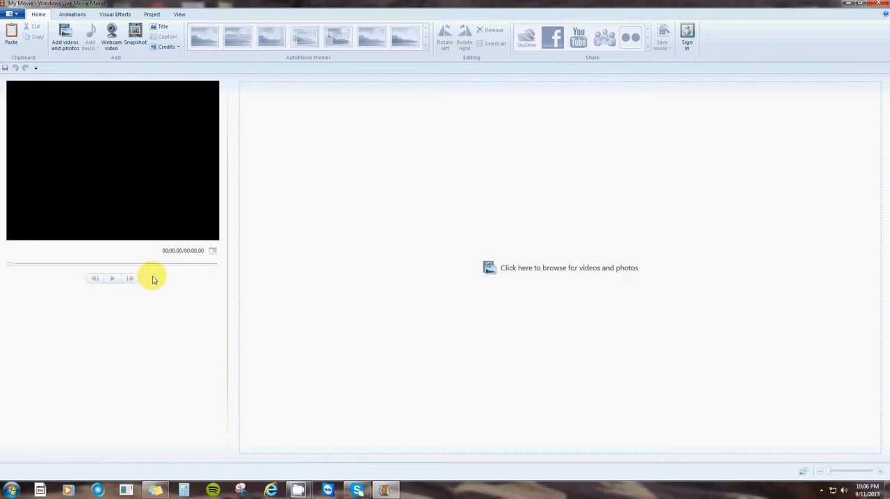
{"action": "left_click", "coordinate": [555, 270]}
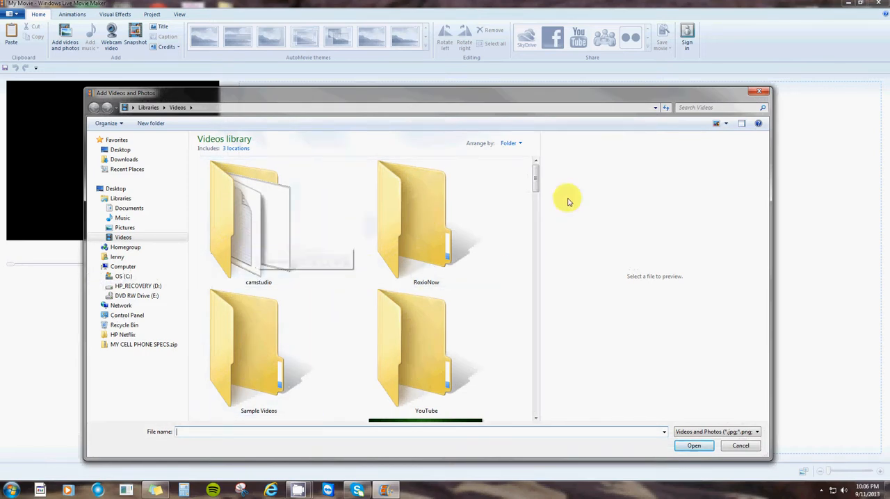
{"action": "left_click", "coordinate": [758, 93]}
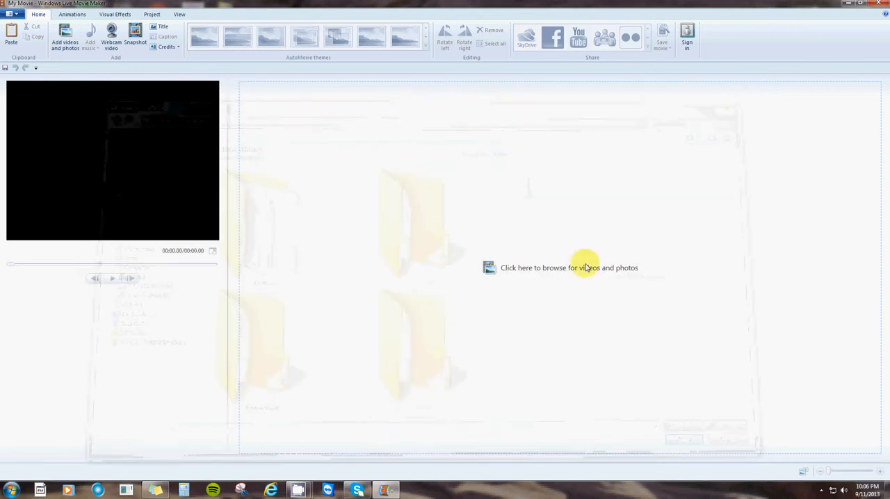
- View the Pictures library as a source for adding videos and photos, and close it without choosing a file
{"action": "left_click", "coordinate": [65, 42]}
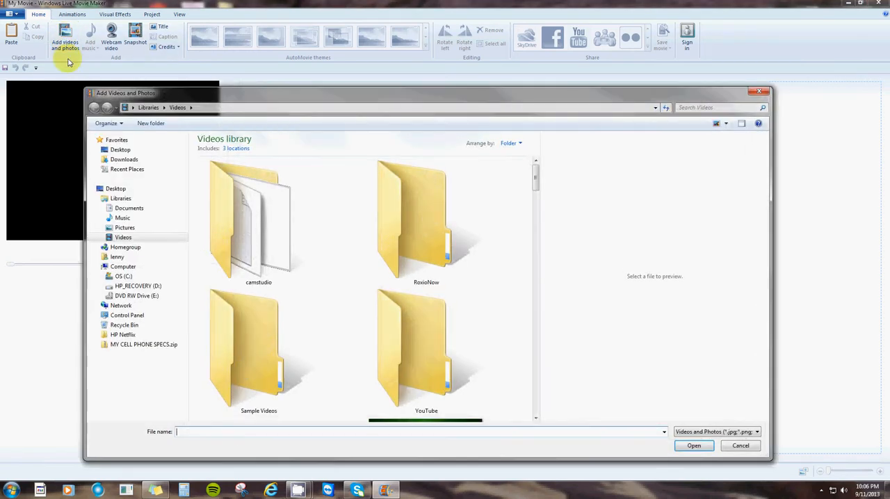
{"action": "left_click", "coordinate": [142, 230]}
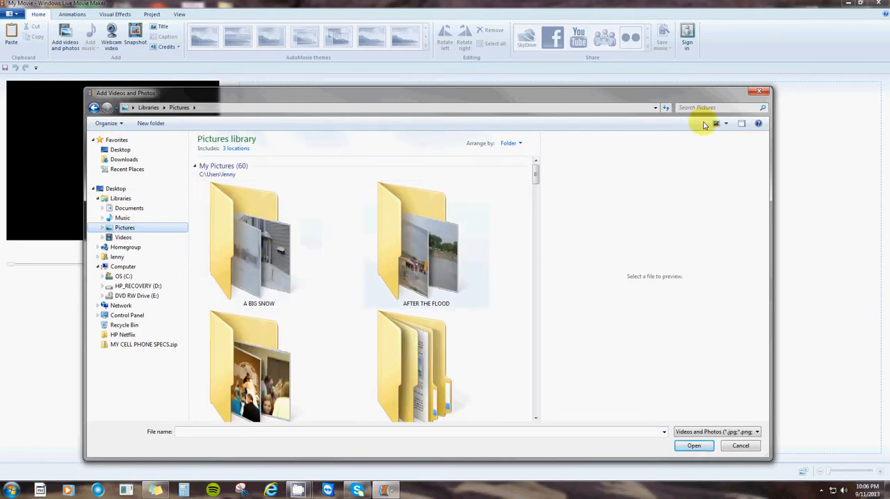
{"action": "left_click", "coordinate": [760, 91]}
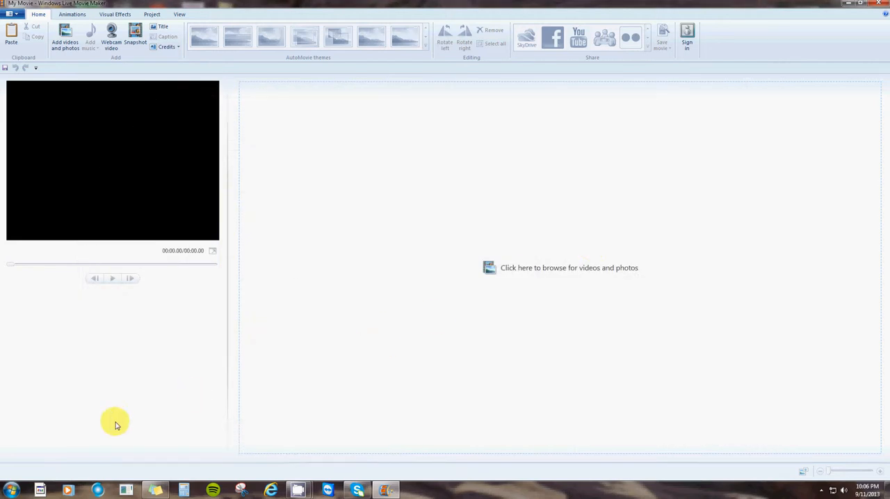
- View the AFTER THE FLOOD pictures folder in a reduced Windows Explorer window beside the movie project, and close it
{"action": "left_click", "coordinate": [11, 491]}
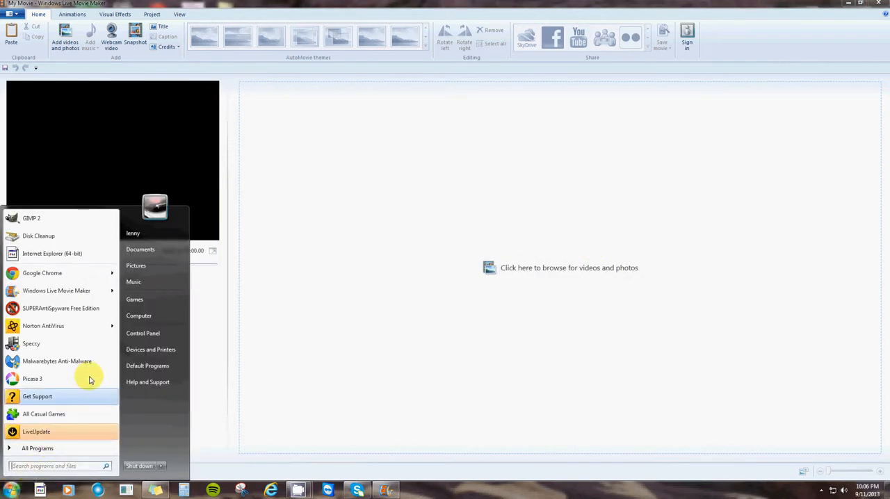
{"action": "left_click", "coordinate": [146, 271]}
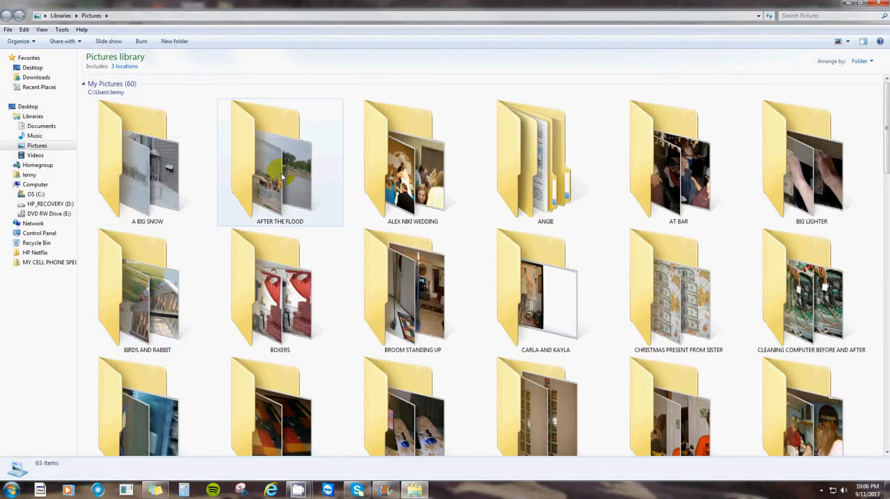
{"action": "double_click", "coordinate": [281, 178]}
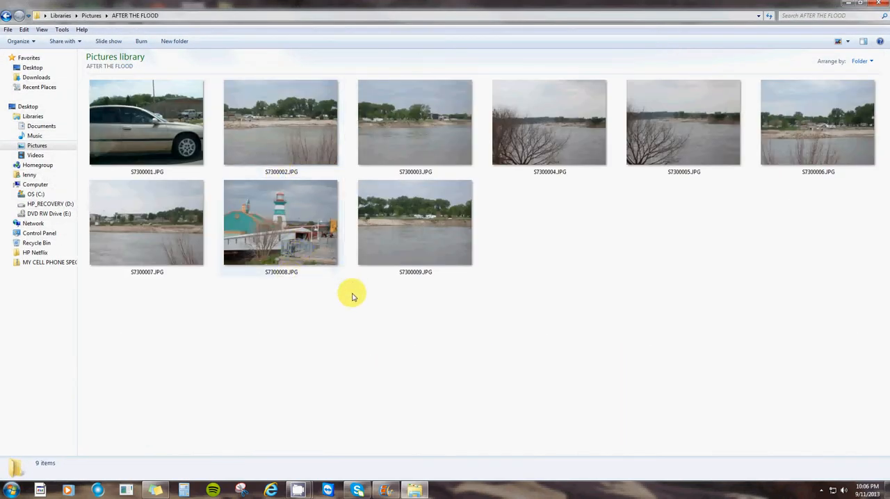
{"action": "left_click", "coordinate": [860, 6]}
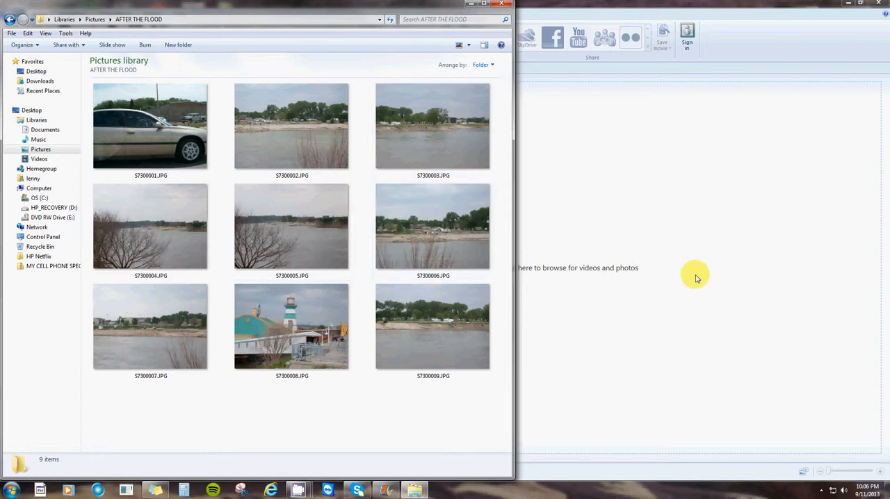
{"action": "left_click", "coordinate": [500, 4]}
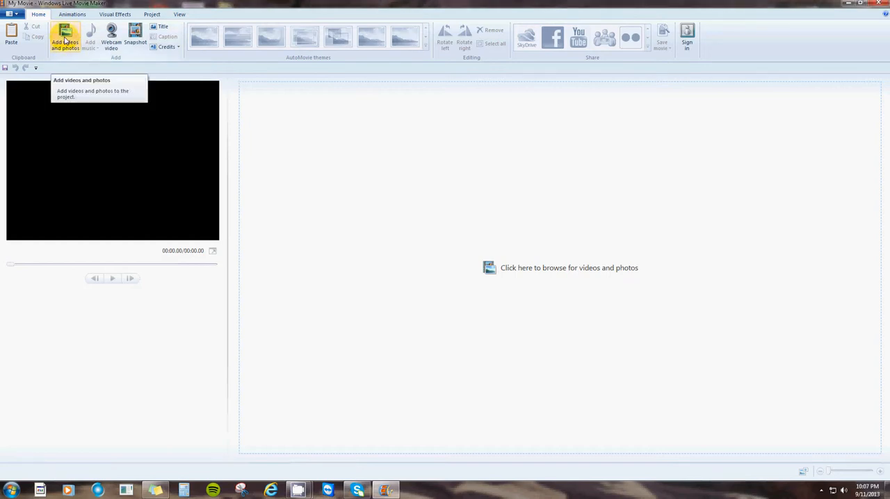
- Add the video INSTALLING TEAMVIEWER.avi from the camstudio folder of the Videos library to the movie project
{"action": "left_click", "coordinate": [313, 139]}
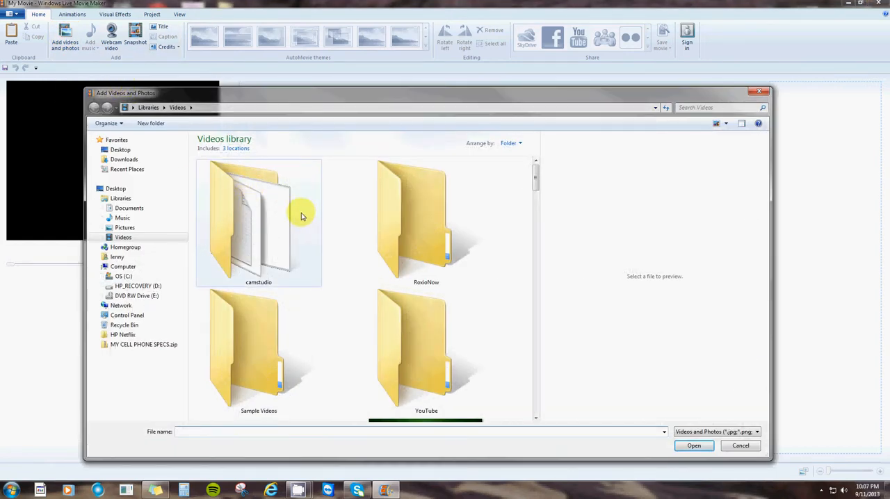
{"action": "scroll", "coordinate": [312, 250], "scroll_direction": "down", "scroll_amount": 3}
{"action": "scroll", "coordinate": [312, 252], "scroll_direction": "down", "scroll_amount": 15}
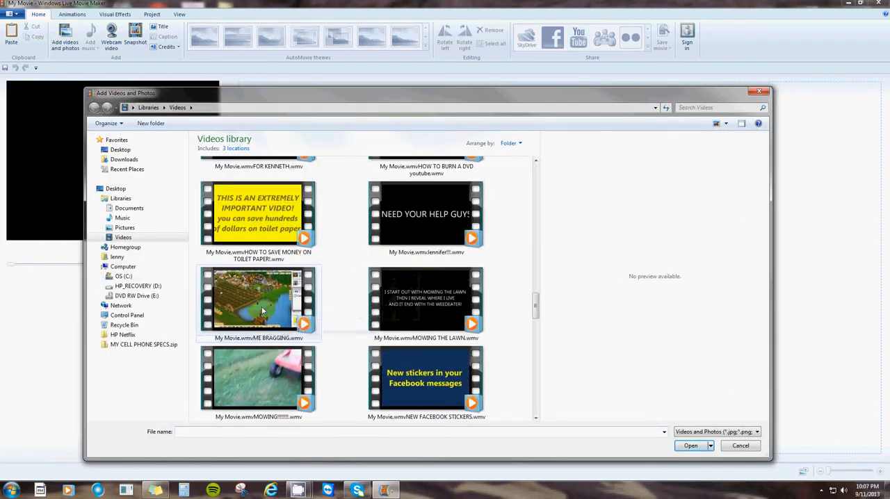
{"action": "scroll", "coordinate": [266, 304], "scroll_direction": "up", "scroll_amount": 6}
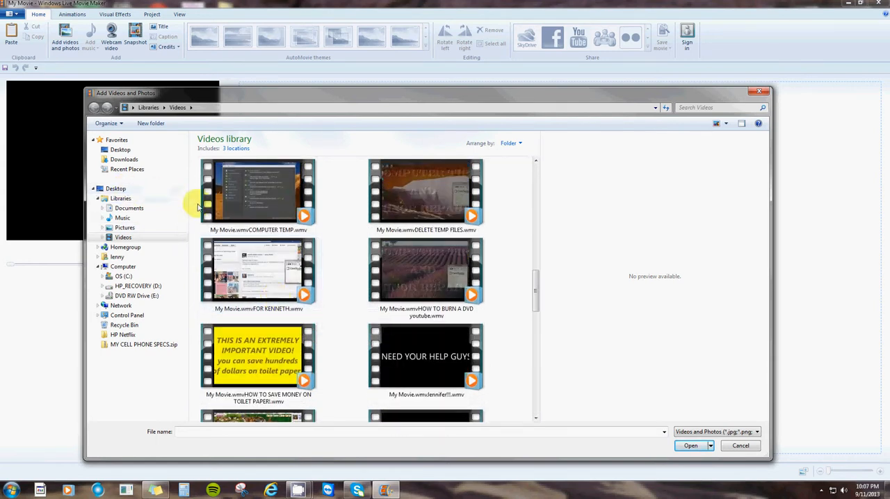
{"action": "scroll", "coordinate": [261, 216], "scroll_direction": "up", "scroll_amount": 10}
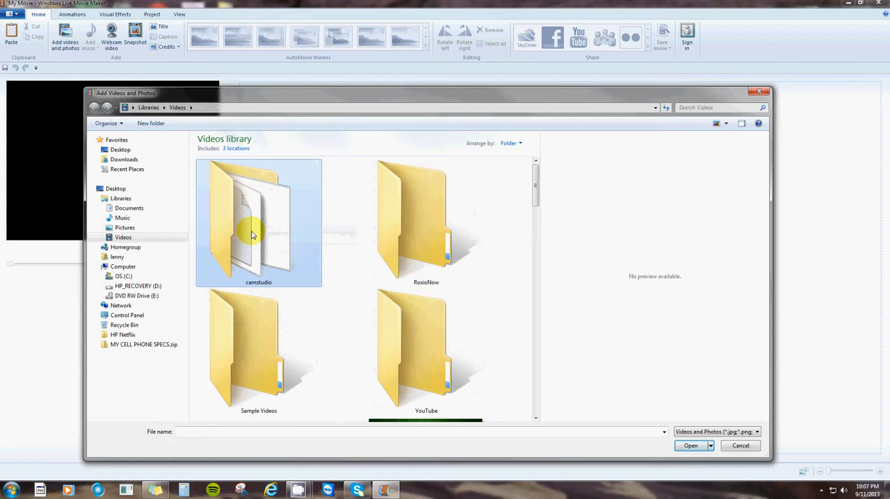
{"action": "double_click", "coordinate": [252, 223]}
{"action": "scroll", "coordinate": [306, 299], "scroll_direction": "down", "scroll_amount": 1}
{"action": "scroll", "coordinate": [318, 320], "scroll_direction": "down", "scroll_amount": 2}
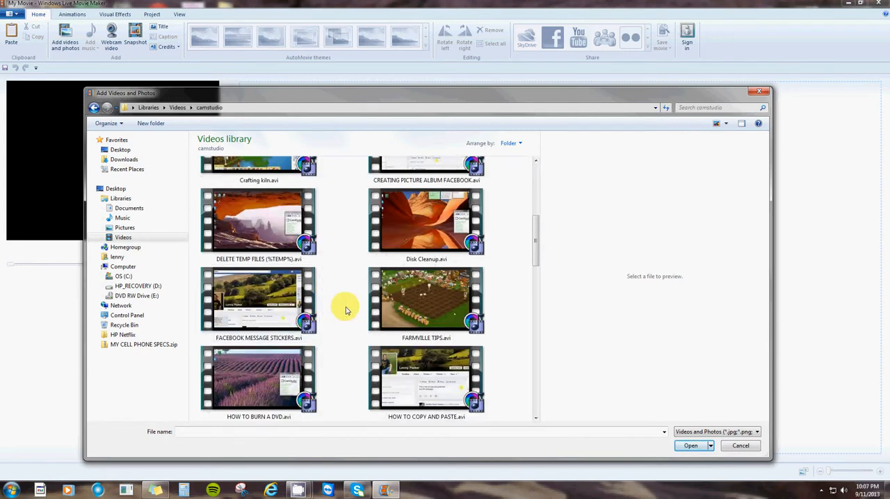
{"action": "scroll", "coordinate": [344, 310], "scroll_direction": "down", "scroll_amount": 2}
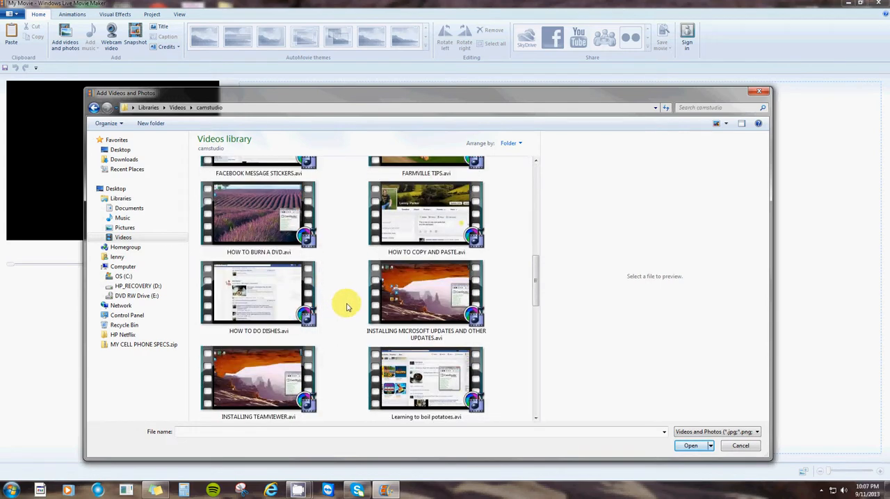
{"action": "scroll", "coordinate": [351, 306], "scroll_direction": "down", "scroll_amount": 2}
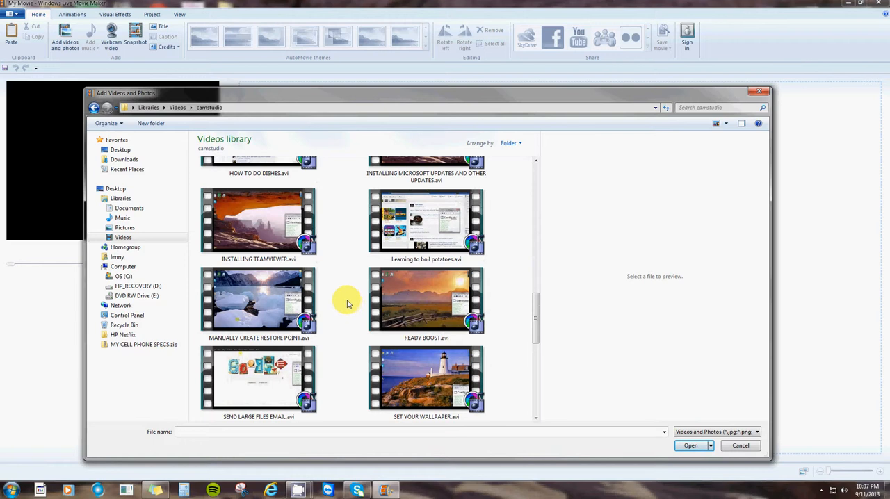
{"action": "left_click", "coordinate": [257, 222]}
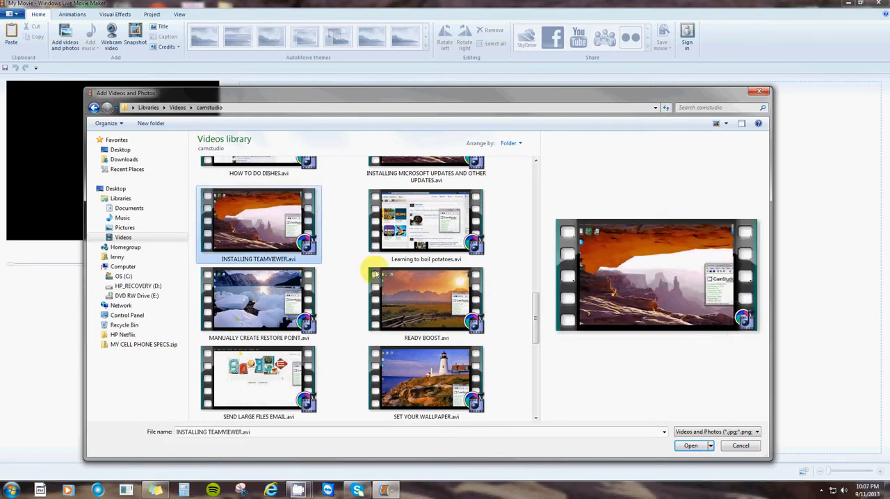
{"action": "left_click", "coordinate": [691, 447]}
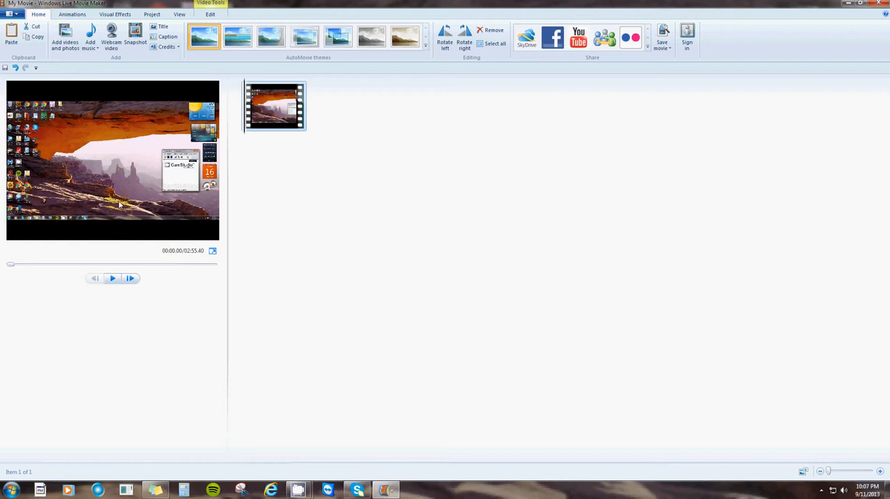
- Compare the Standard (4:3) and Widescreen (16:9) aspect ratios on the project, and leave it set to Widescreen (16:9)
{"action": "left_click", "coordinate": [153, 15]}
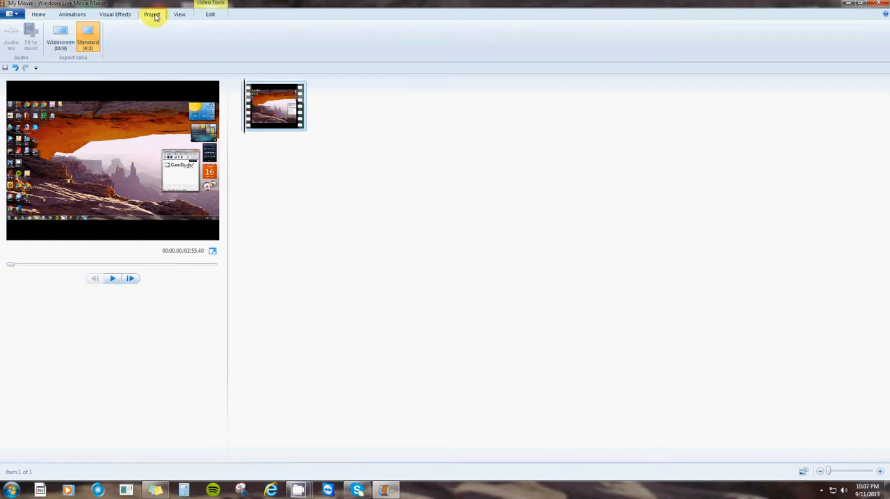
{"action": "left_click", "coordinate": [87, 36]}
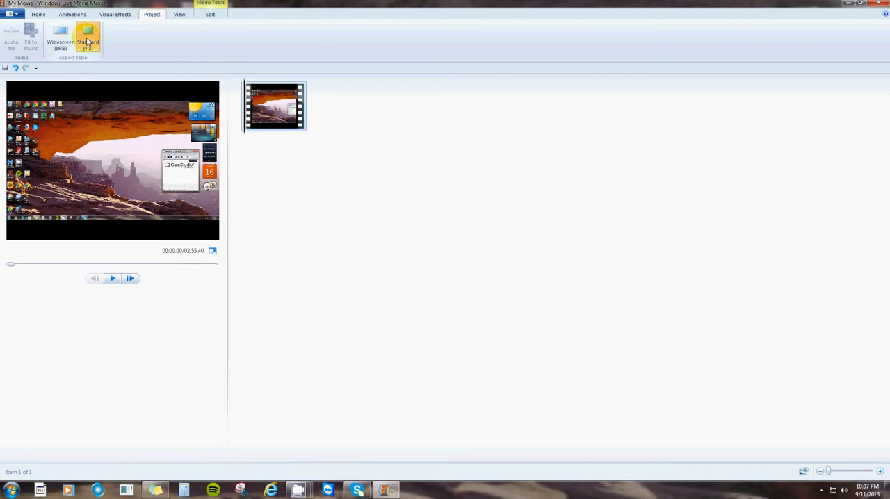
{"action": "left_click", "coordinate": [62, 41]}
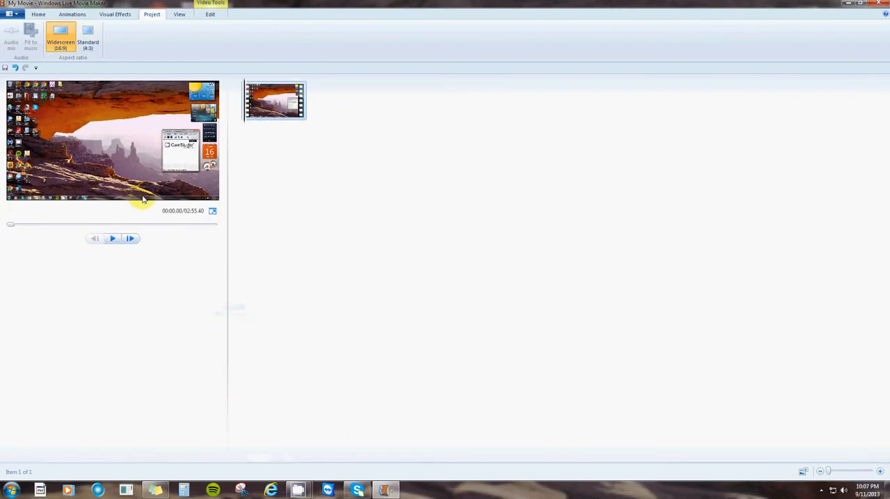
{"action": "left_click", "coordinate": [87, 41]}
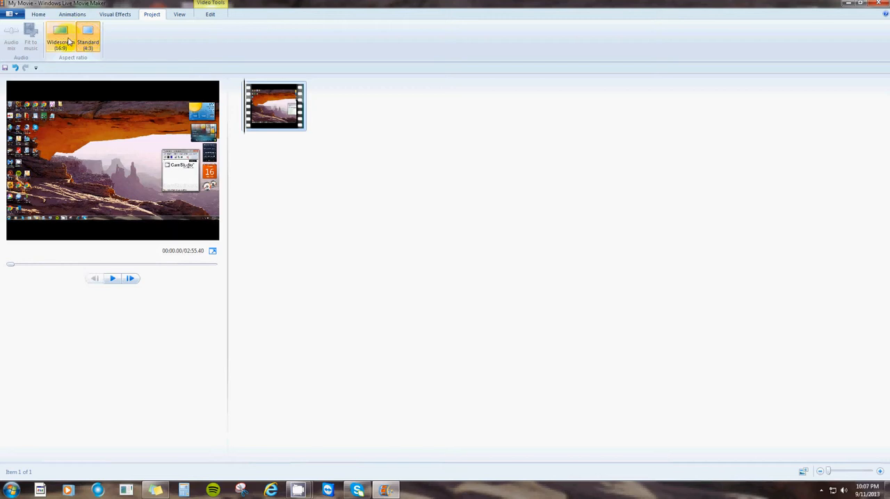
{"action": "left_click", "coordinate": [64, 42]}
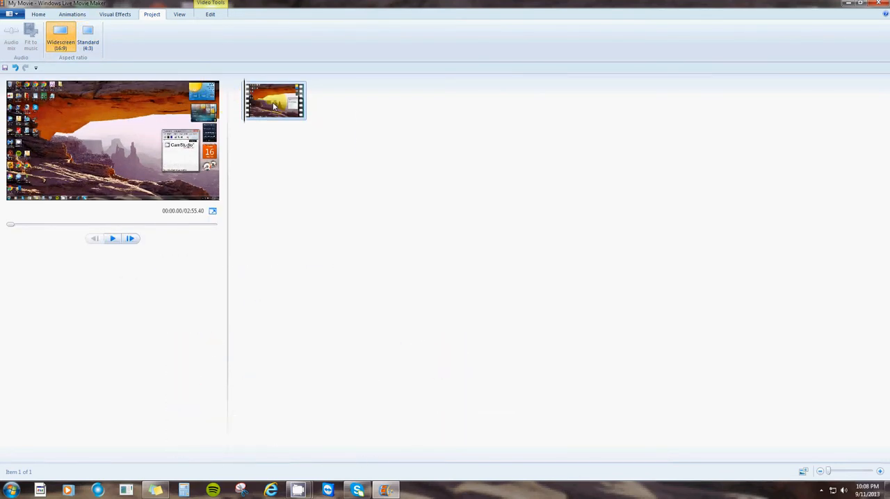
- Play the beginning of the video and move the playhead to about 01:55
{"action": "left_click", "coordinate": [112, 240]}
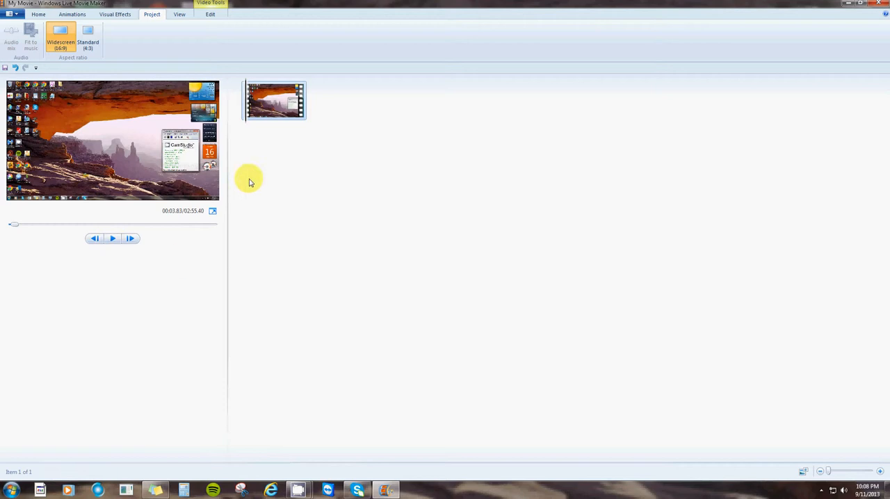
{"action": "left_click_drag", "start_coordinate": [246, 127], "coordinate": [281, 125]}
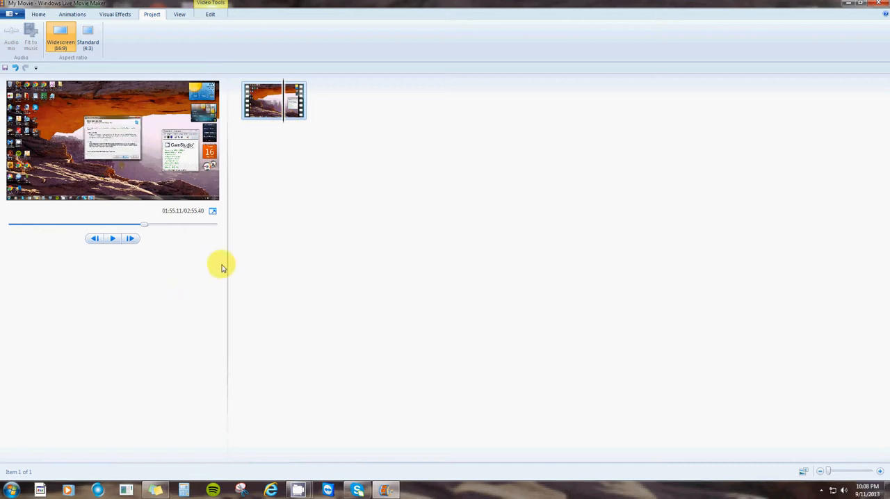
- Set the video's start point at about 02:22.51 and play back part of the trimmed clip
{"action": "double_click", "coordinate": [269, 112]}
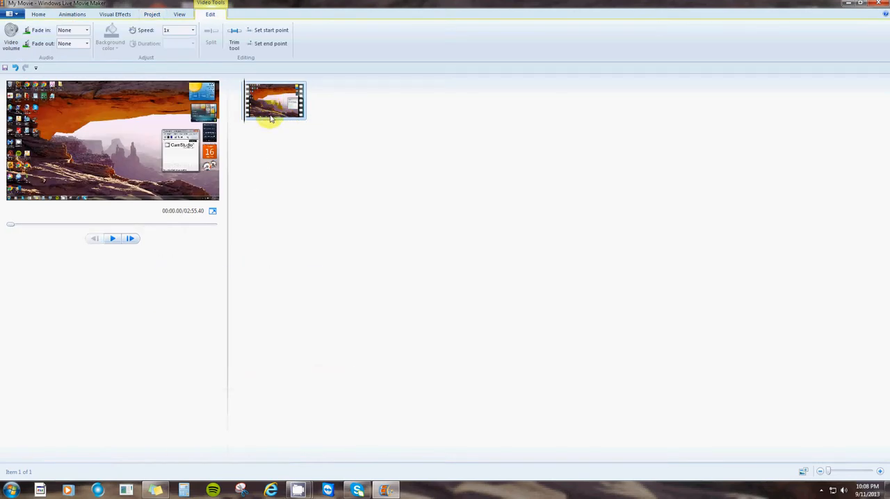
{"action": "left_click_drag", "start_coordinate": [244, 125], "coordinate": [280, 128]}
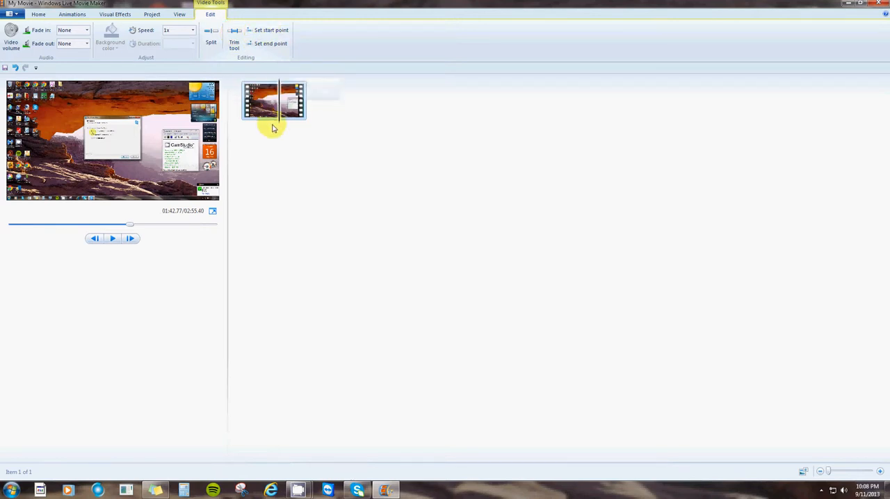
{"action": "left_click_drag", "start_coordinate": [279, 126], "coordinate": [294, 124]}
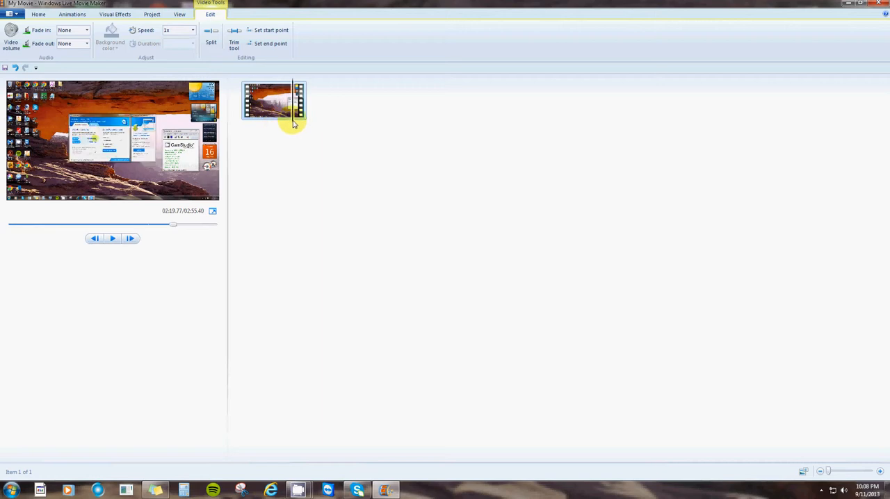
{"action": "left_click", "coordinate": [269, 31]}
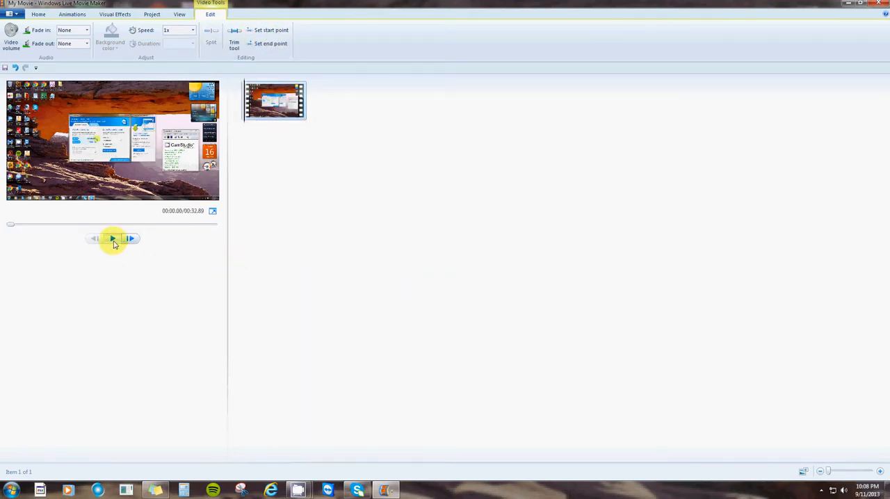
{"action": "left_click", "coordinate": [113, 239]}
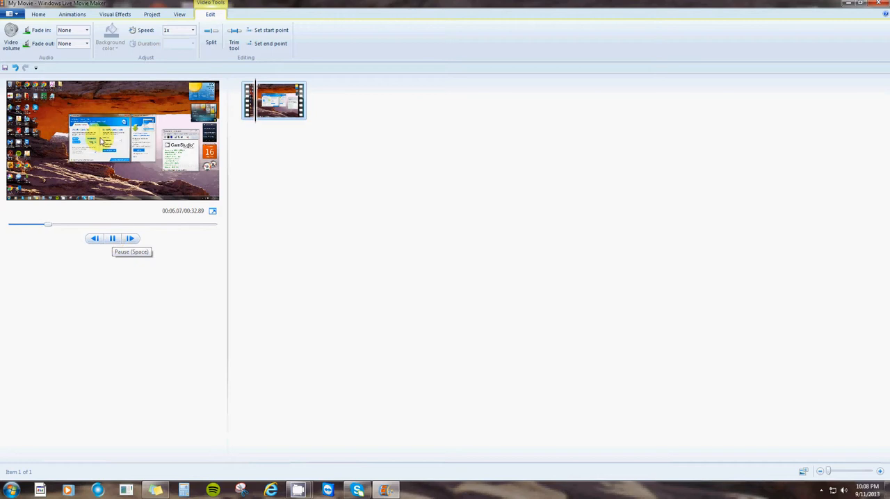
{"action": "left_click", "coordinate": [109, 239]}
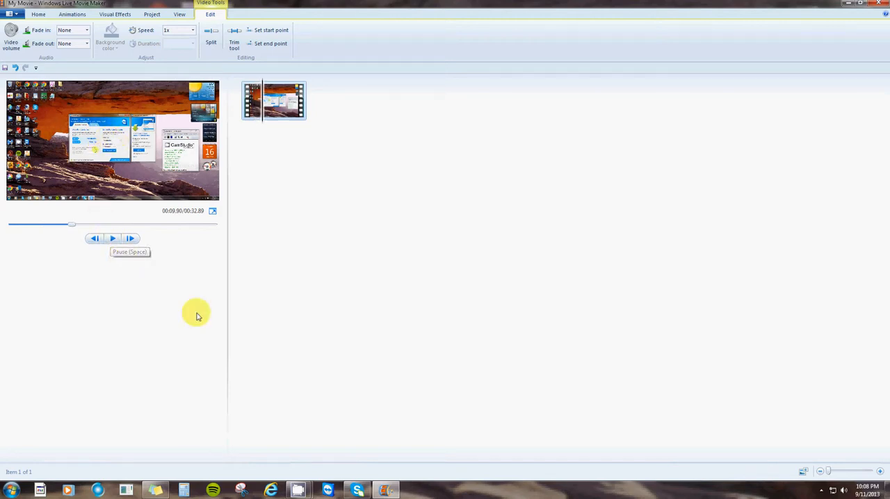
- Remove the video clip from the movie project
{"action": "left_click", "coordinate": [284, 103]}
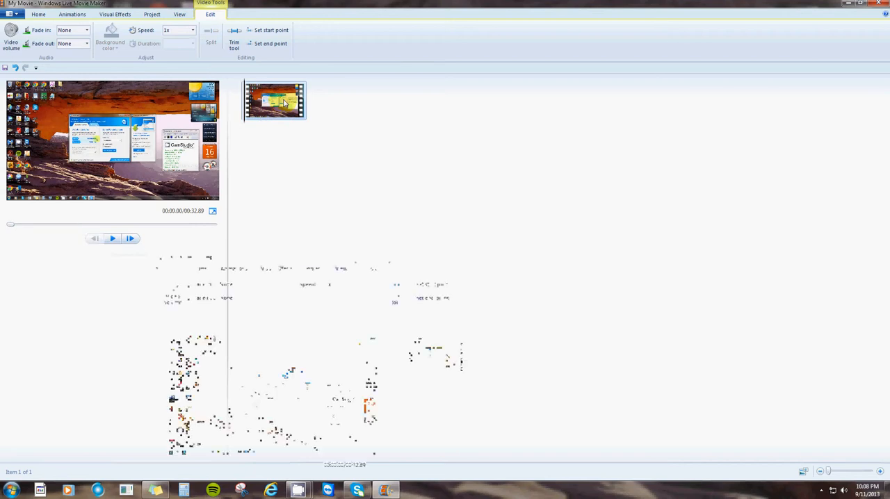
{"action": "right_click", "coordinate": [283, 103]}
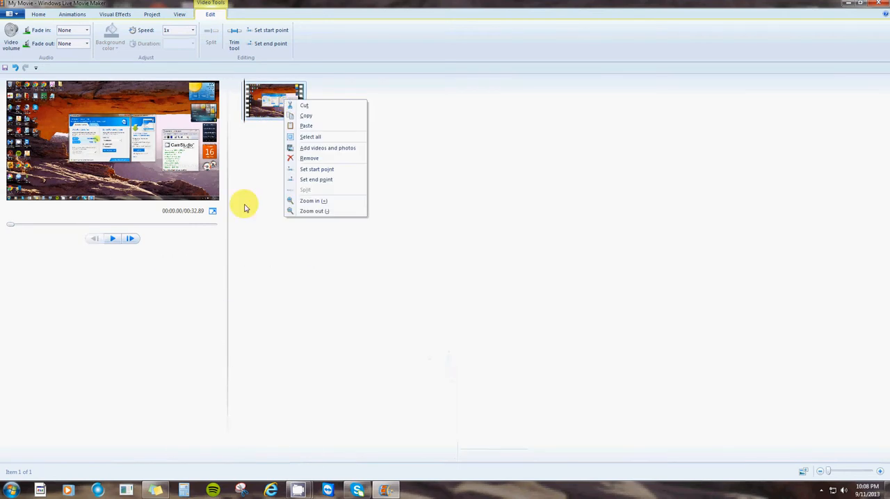
{"action": "left_click", "coordinate": [267, 117]}
{"action": "right_click", "coordinate": [269, 109]}
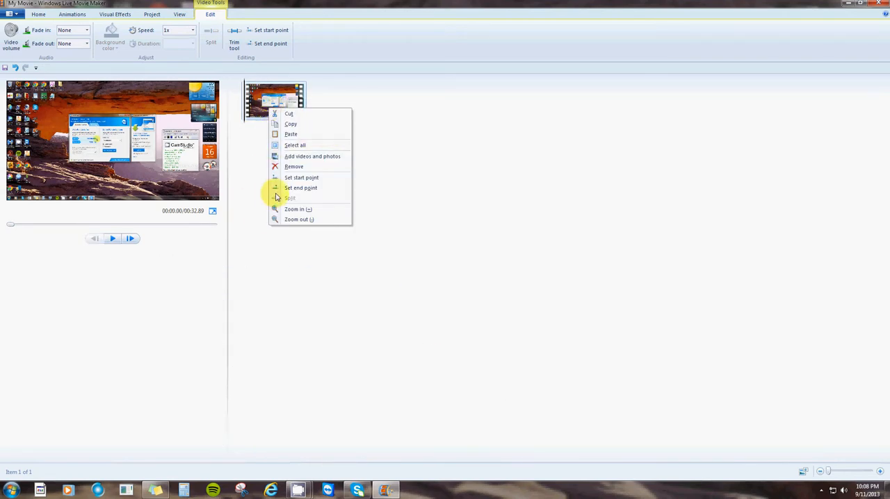
{"action": "left_click", "coordinate": [291, 167]}
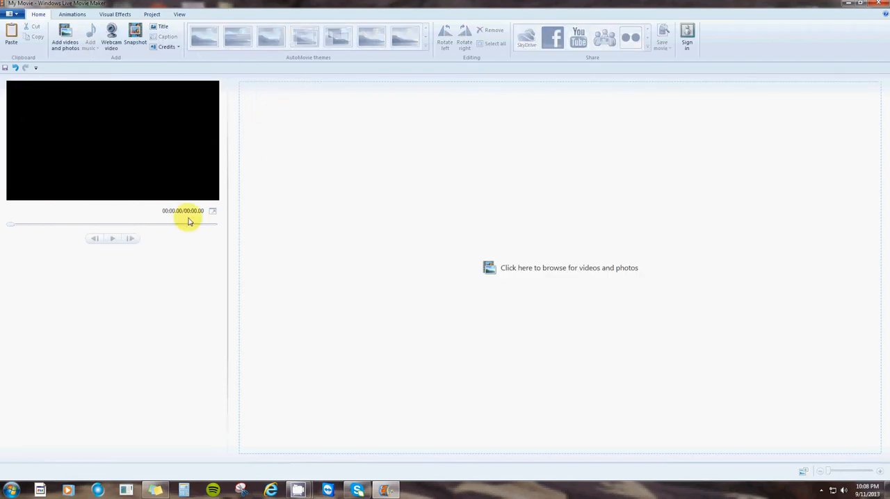
- Add all eight pictures, from Chrysanthemum.jpg to Tulips.jpg, from the Sample Pictures folder of the Pictures library to the movie
{"action": "left_click", "coordinate": [70, 43]}
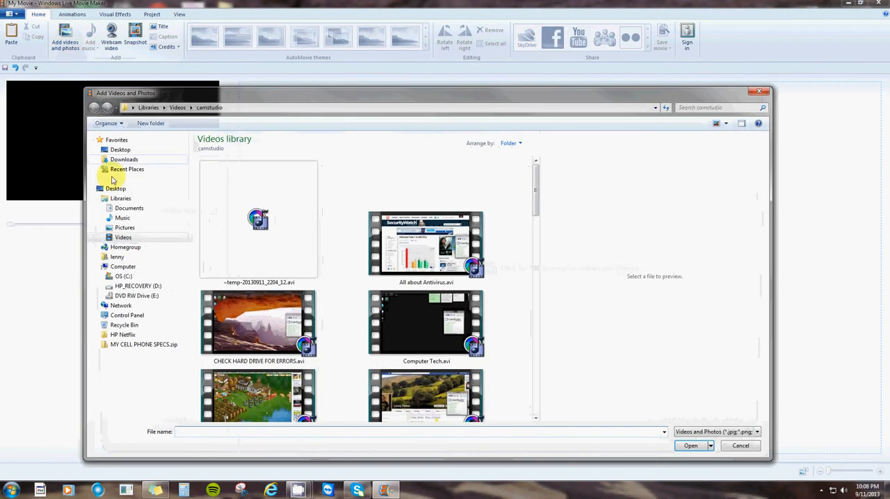
{"action": "left_click", "coordinate": [125, 229]}
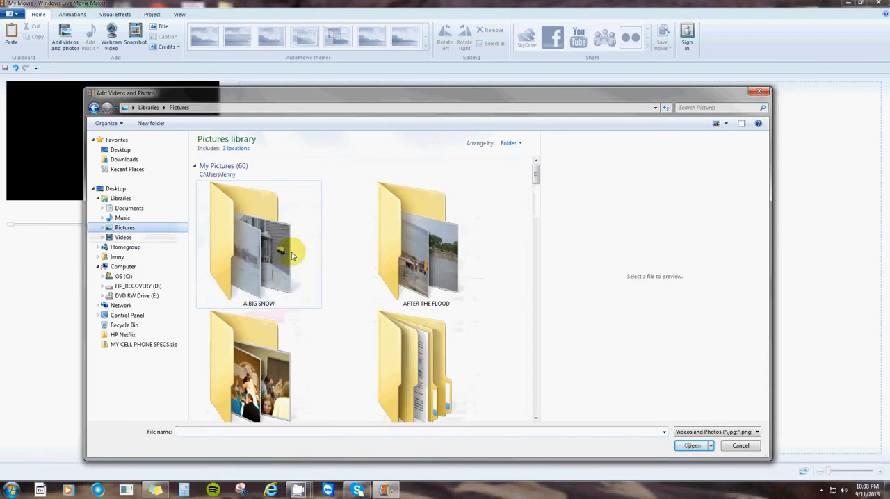
{"action": "left_click", "coordinate": [323, 261]}
{"action": "scroll", "coordinate": [327, 261], "scroll_direction": "down", "scroll_amount": 20}
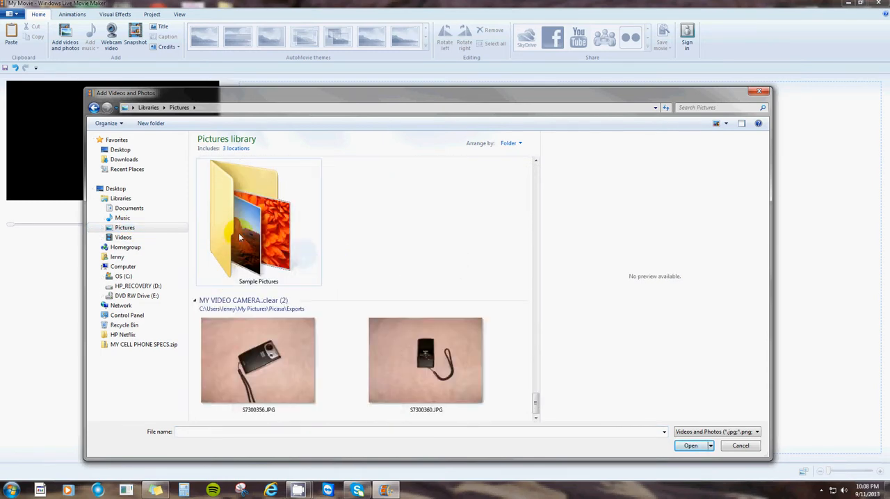
{"action": "double_click", "coordinate": [239, 238]}
{"action": "scroll", "coordinate": [363, 302], "scroll_direction": "down", "scroll_amount": 3}
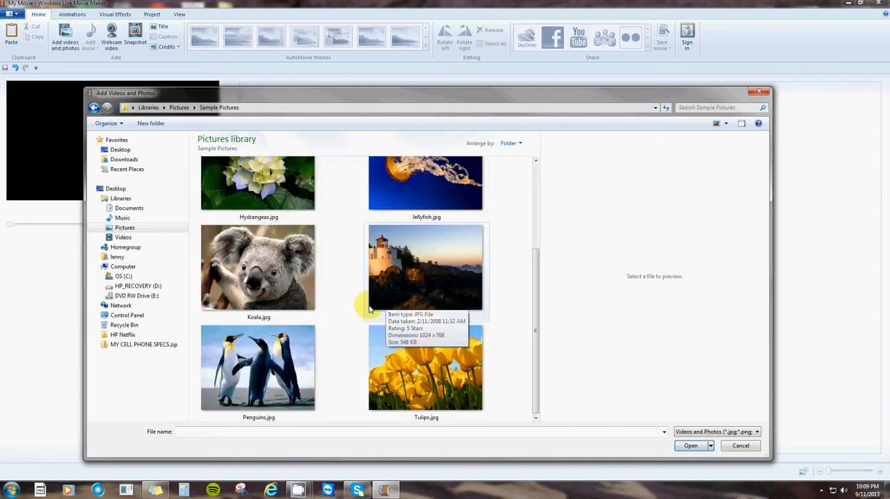
{"action": "left_click_drag", "start_coordinate": [511, 402], "coordinate": [232, 140]}
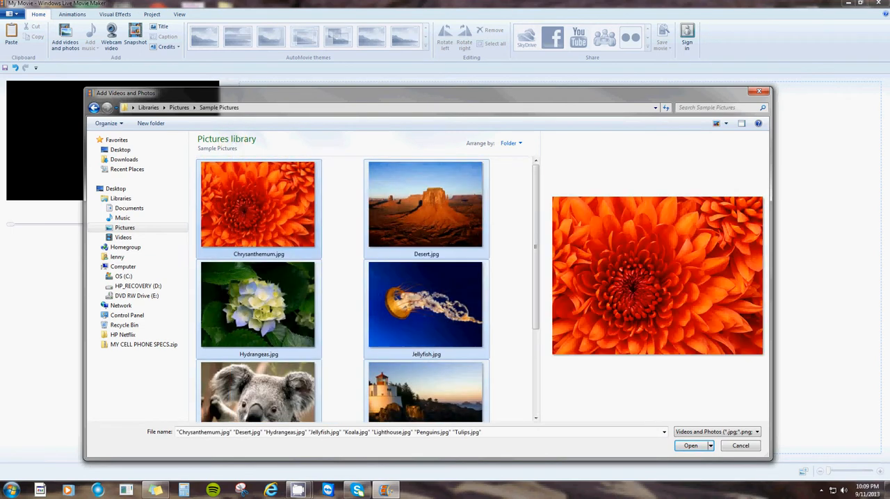
{"action": "left_click", "coordinate": [691, 446]}
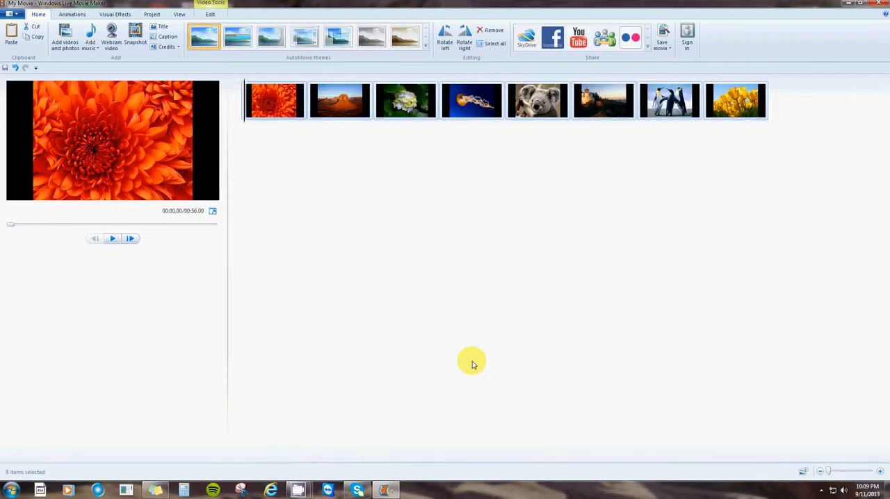
- Rearrange the pictures in the order tulips, desert, hydrangeas, penguins, chrysanthemum, jellyfish, koala, lighthouse
{"action": "left_click", "coordinate": [540, 105]}
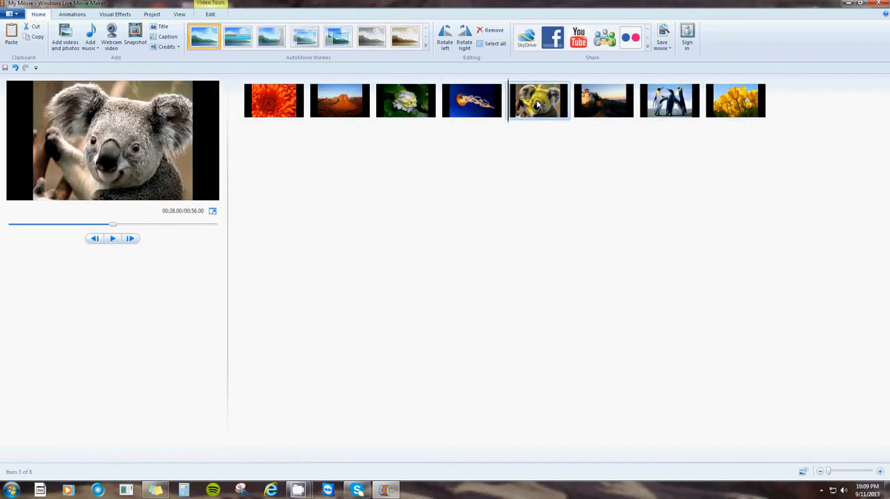
{"action": "left_click_drag", "start_coordinate": [645, 103], "coordinate": [450, 122]}
{"action": "left_click_drag", "start_coordinate": [723, 104], "coordinate": [265, 130]}
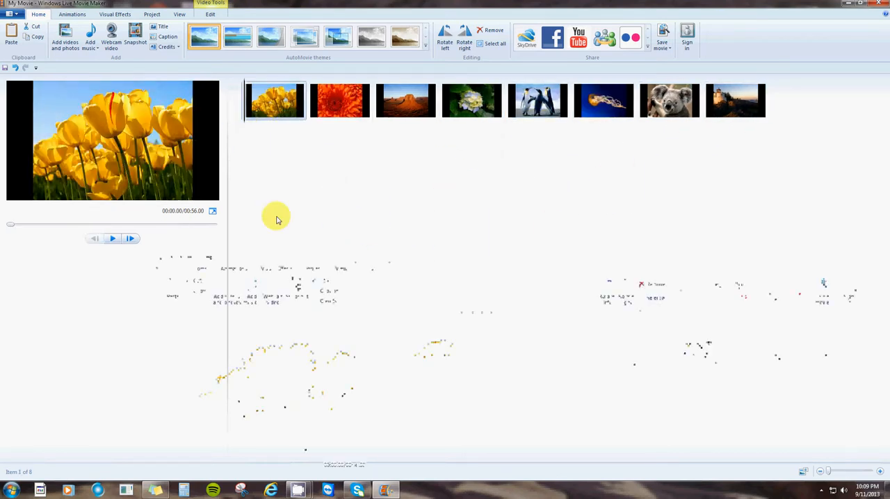
{"action": "left_click_drag", "start_coordinate": [338, 111], "coordinate": [498, 139]}
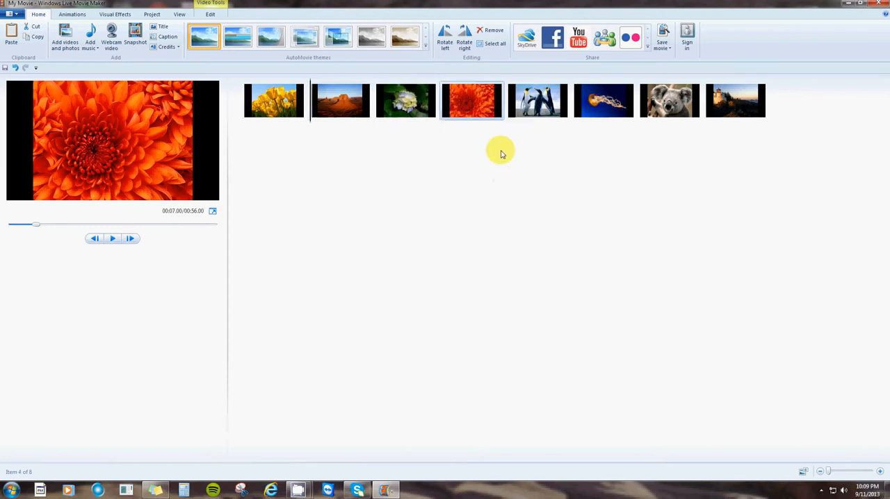
{"action": "left_click_drag", "start_coordinate": [471, 111], "coordinate": [572, 125]}
- View the editing options of the tulips picture, and set the project's aspect ratio to Standard (4:3)
{"action": "left_click", "coordinate": [286, 125]}
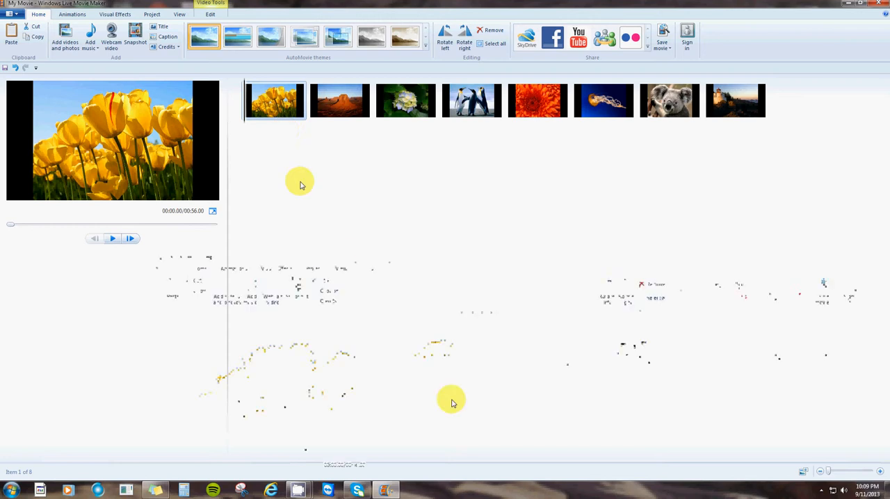
{"action": "double_click", "coordinate": [278, 112]}
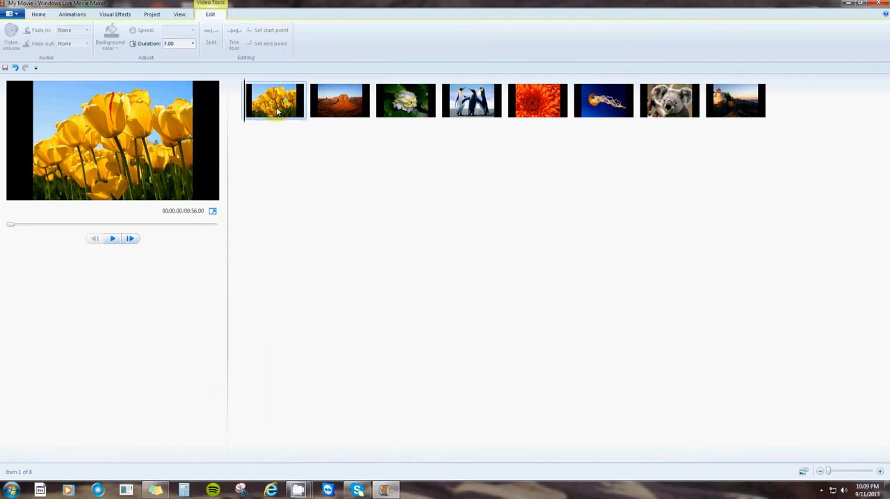
{"action": "left_click", "coordinate": [152, 14]}
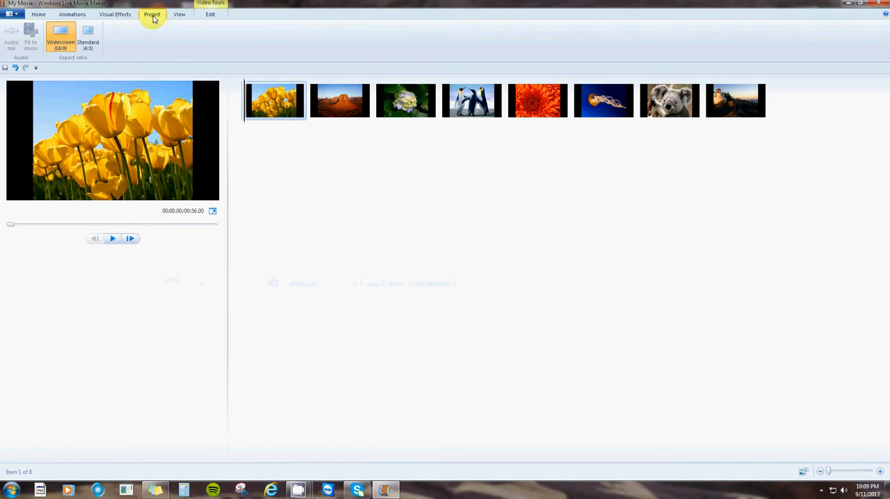
{"action": "left_click", "coordinate": [92, 42]}
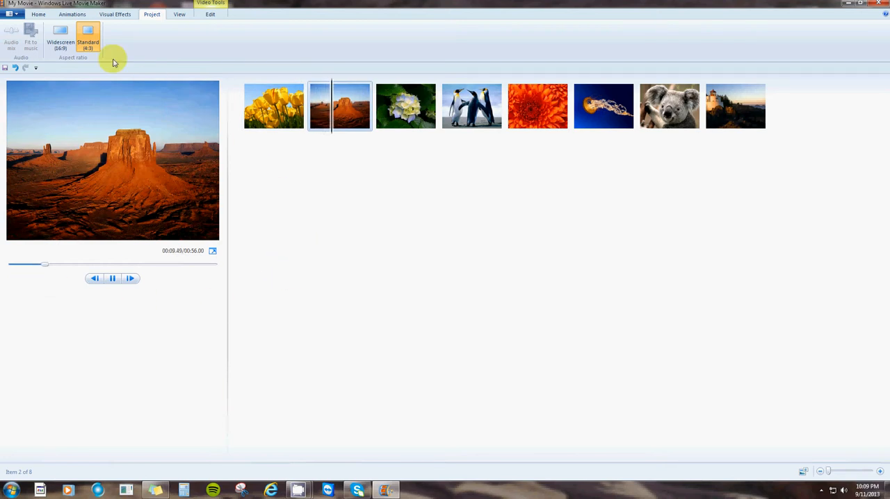
- Apply the Pan and zoom AutoMovie theme and add the KARMA instrumental .m4a file from the Frostwire music folder as its music
{"action": "left_click", "coordinate": [38, 14]}
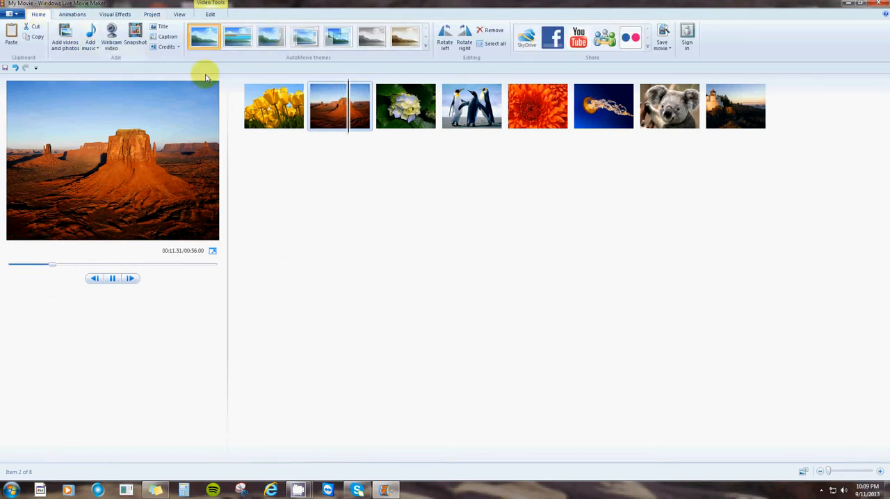
{"action": "left_click", "coordinate": [304, 39]}
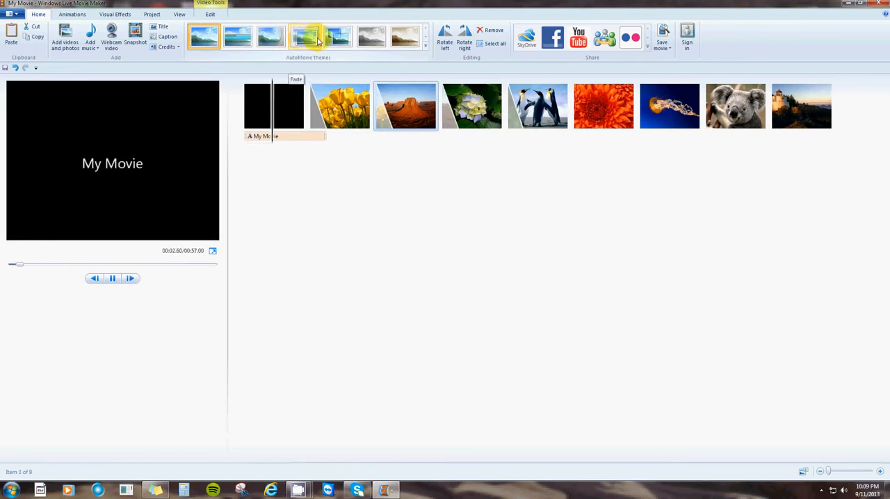
{"action": "left_click", "coordinate": [335, 39]}
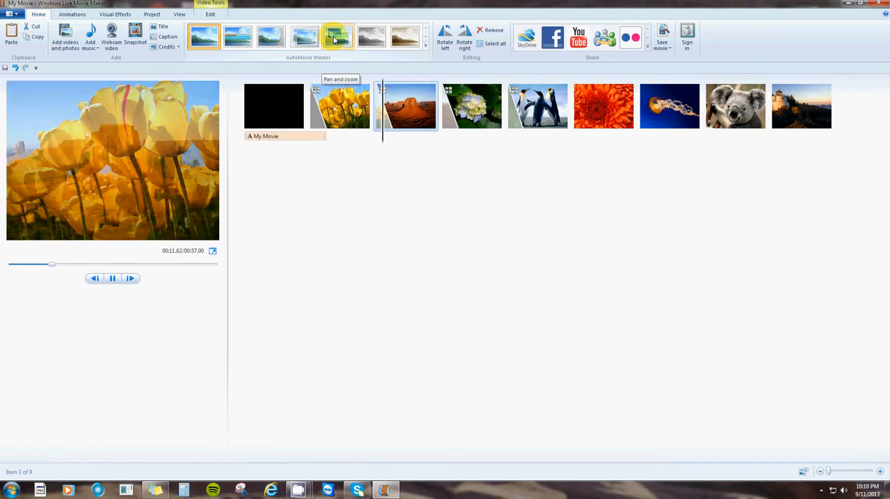
{"action": "left_click", "coordinate": [334, 39]}
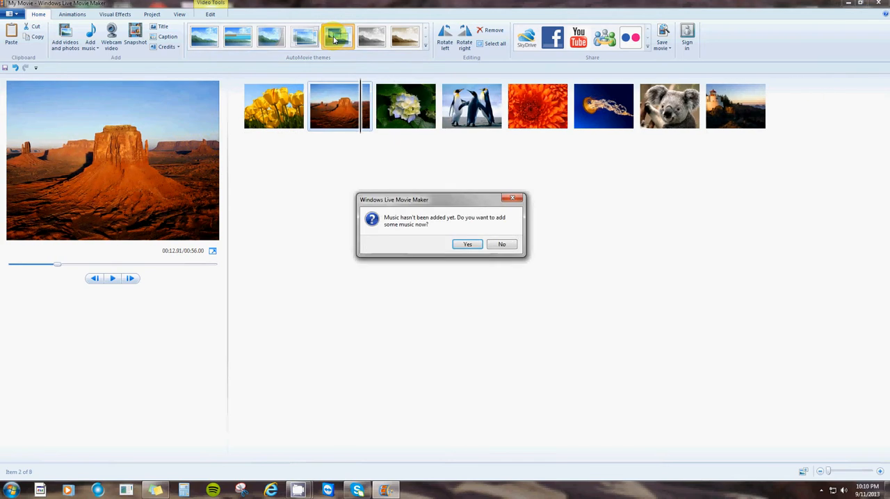
{"action": "left_click", "coordinate": [469, 245]}
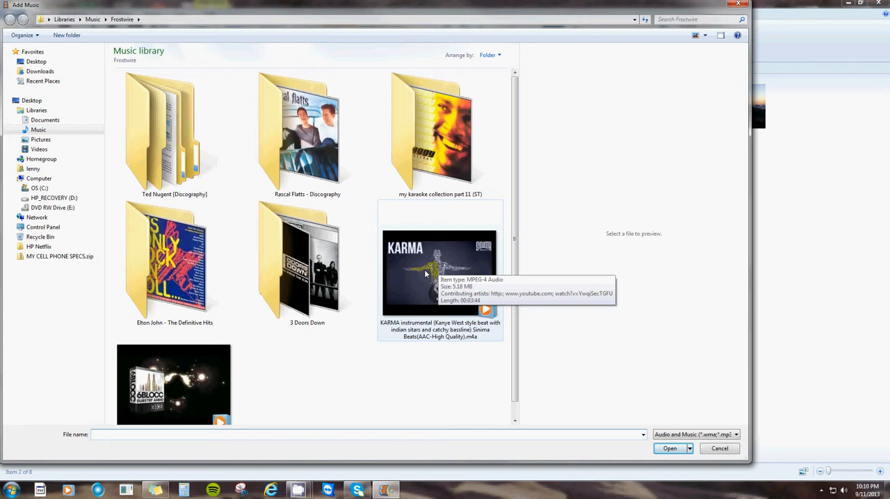
{"action": "left_click", "coordinate": [426, 274]}
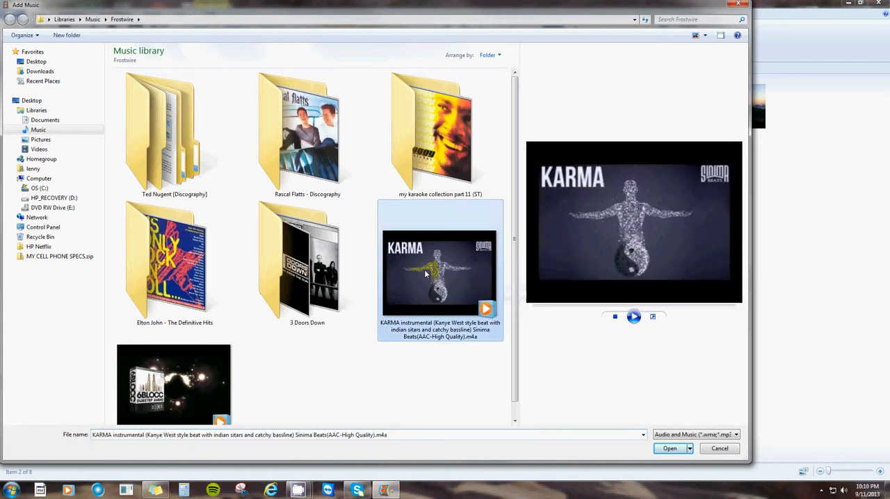
{"action": "left_click", "coordinate": [670, 450]}
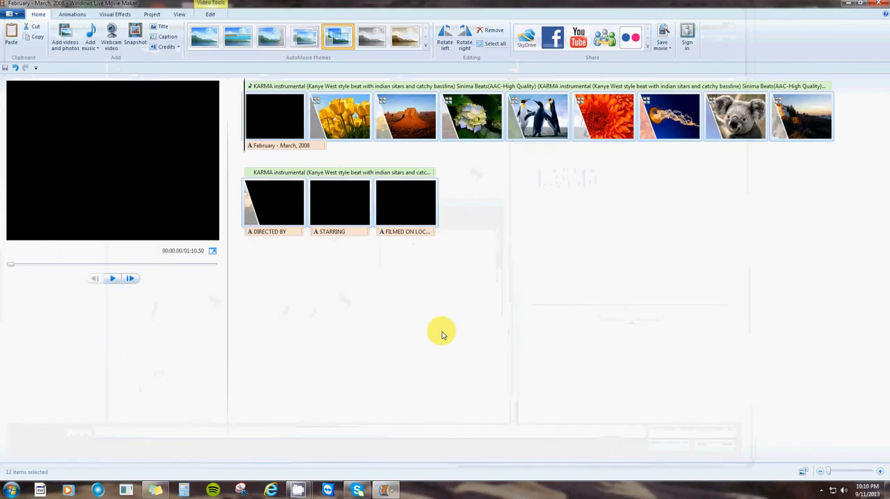
- Preview the themed movie, restart playback from the opening title clip, and pause while the title text is showing
{"action": "left_click", "coordinate": [112, 279]}
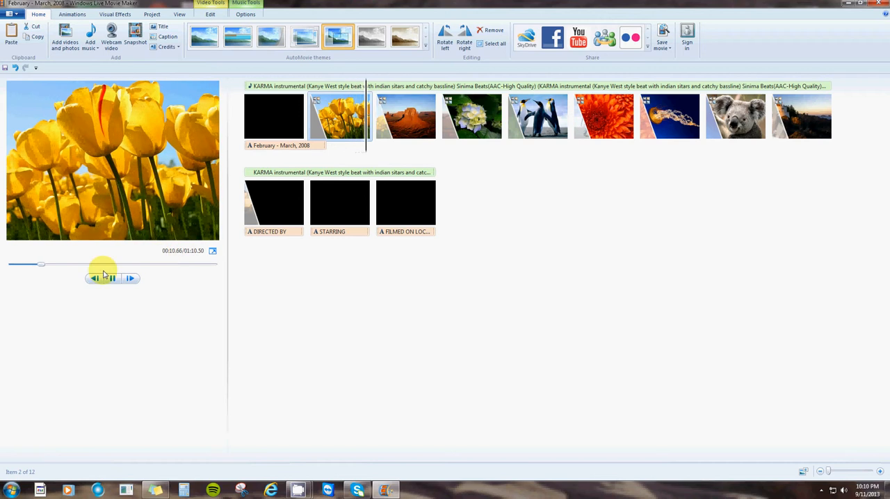
{"action": "left_click", "coordinate": [274, 120]}
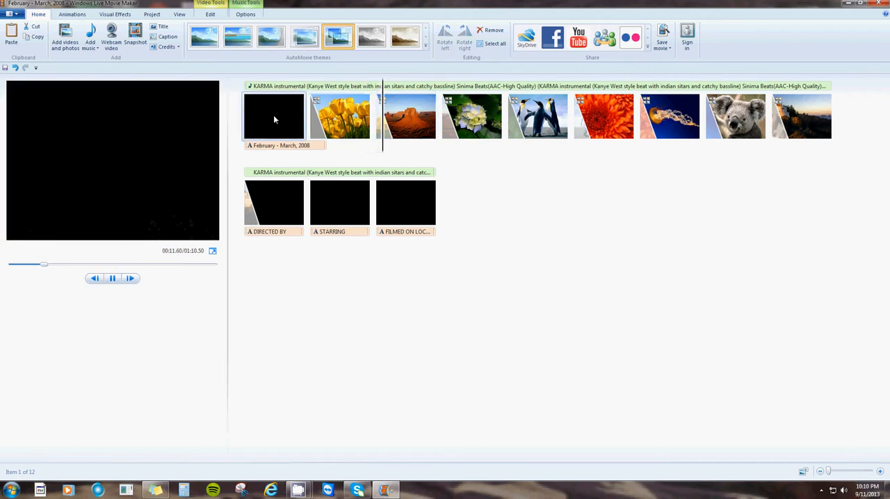
{"action": "left_click", "coordinate": [112, 279]}
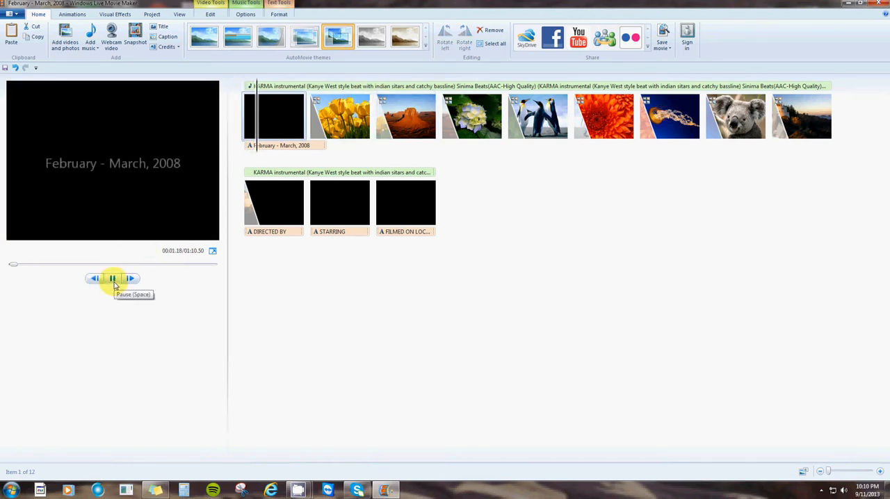
{"action": "left_click", "coordinate": [114, 281]}
- Replace the opening title's text with "Windows live movie maker"
{"action": "left_click", "coordinate": [193, 165]}
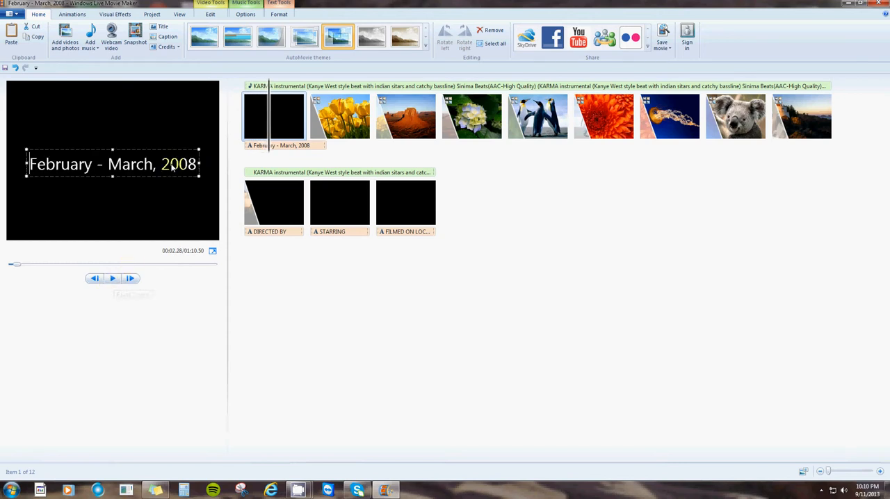
{"action": "left_click_drag", "start_coordinate": [196, 166], "coordinate": [25, 165]}
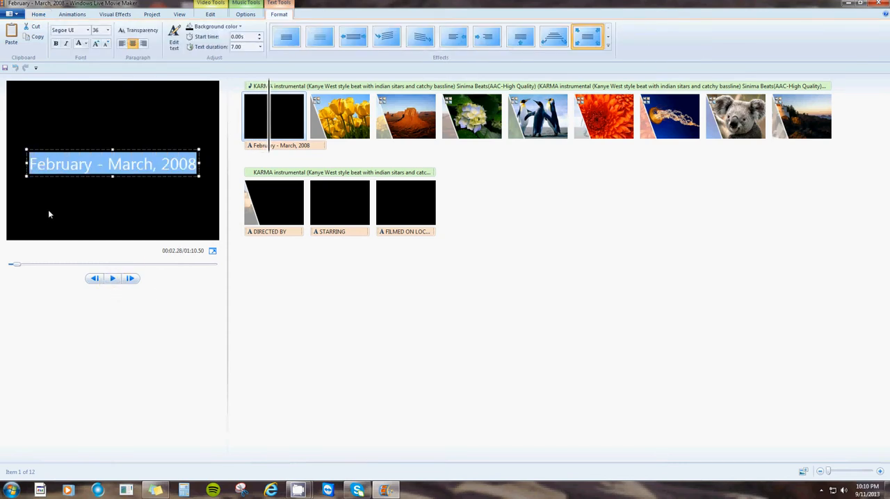
{"action": "key", "text": "BackSpace"}
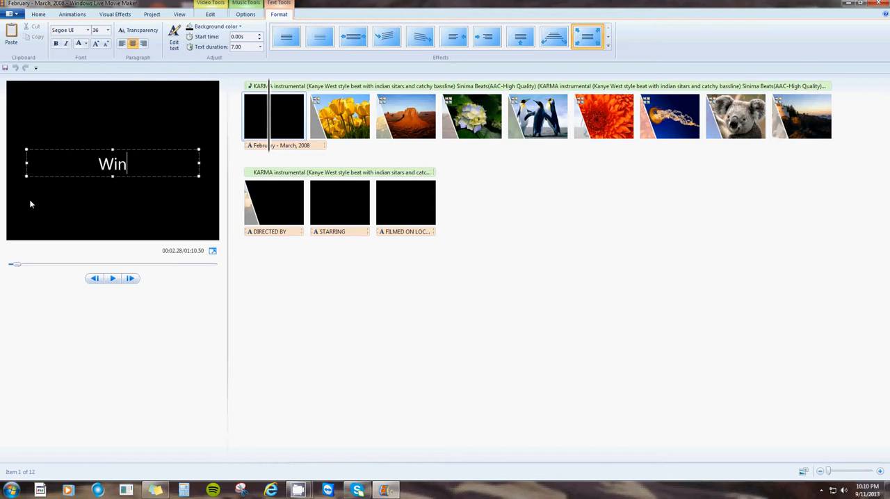
{"action": "type", "text": "Windows "}
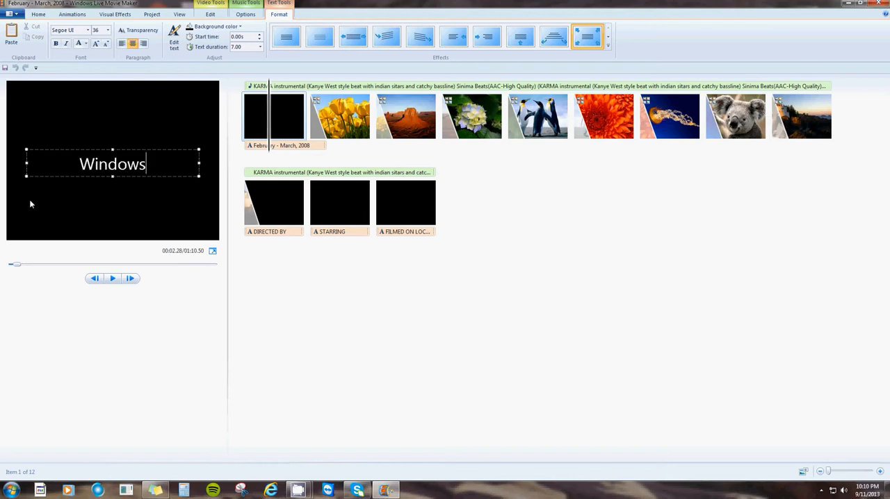
{"action": "type", "text": "live"}
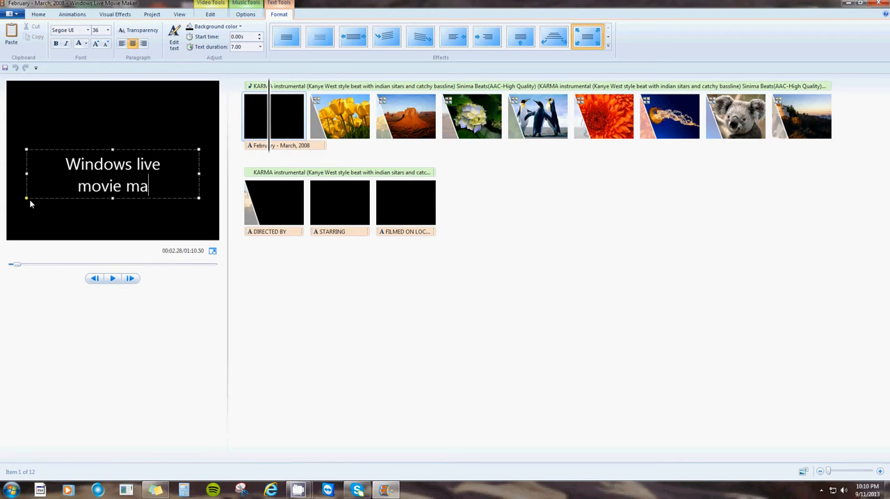
{"action": "type", "text": "movie maker"}
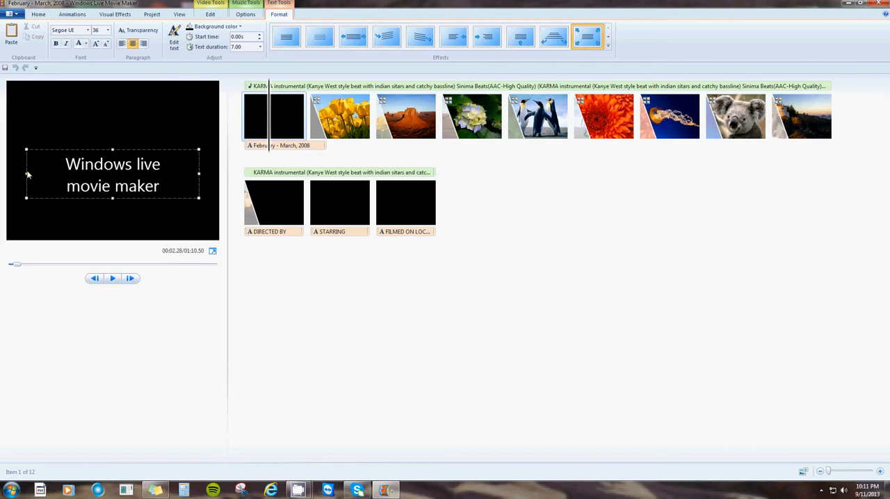
- Widen the opening title's text box to the full width of the frame and move it slightly upward
{"action": "left_click_drag", "start_coordinate": [27, 175], "coordinate": [8, 174]}
{"action": "left_click_drag", "start_coordinate": [199, 178], "coordinate": [217, 176]}
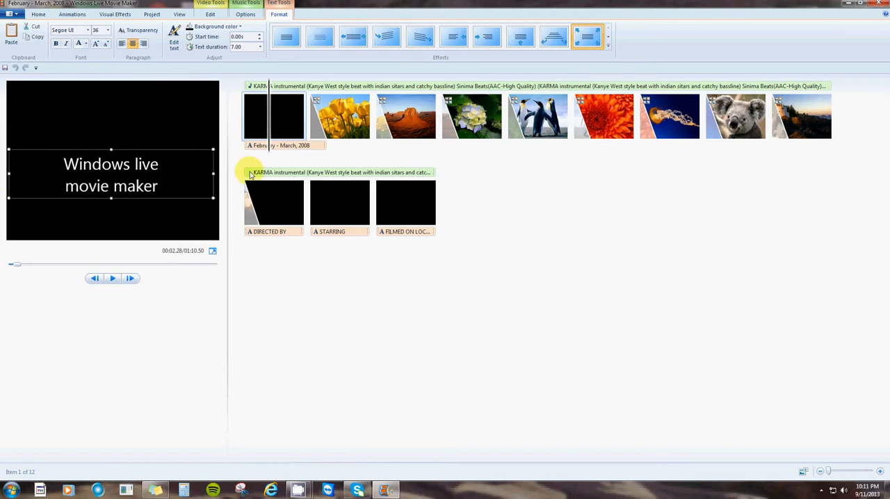
{"action": "left_click_drag", "start_coordinate": [153, 152], "coordinate": [147, 143]}
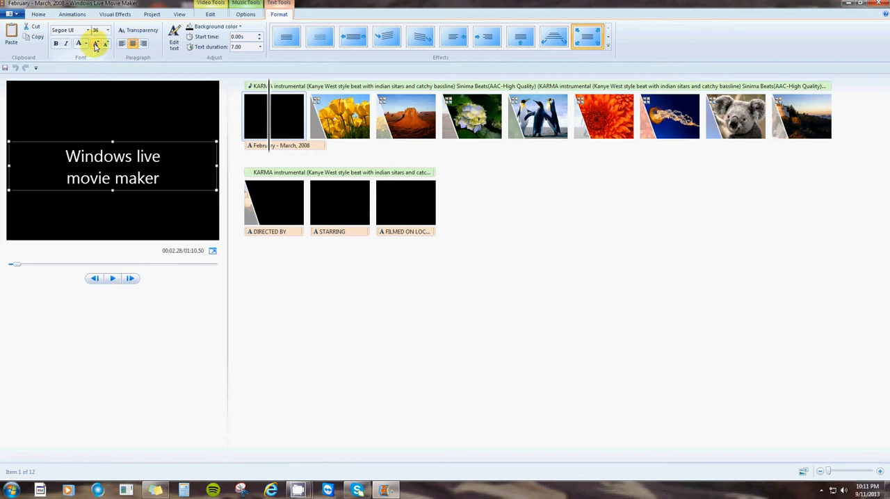
- Set the opening title's font size to 48 and move the text box up to centre it vertically in the frame
{"action": "left_click", "coordinate": [96, 46]}
{"action": "left_click", "coordinate": [96, 46]}
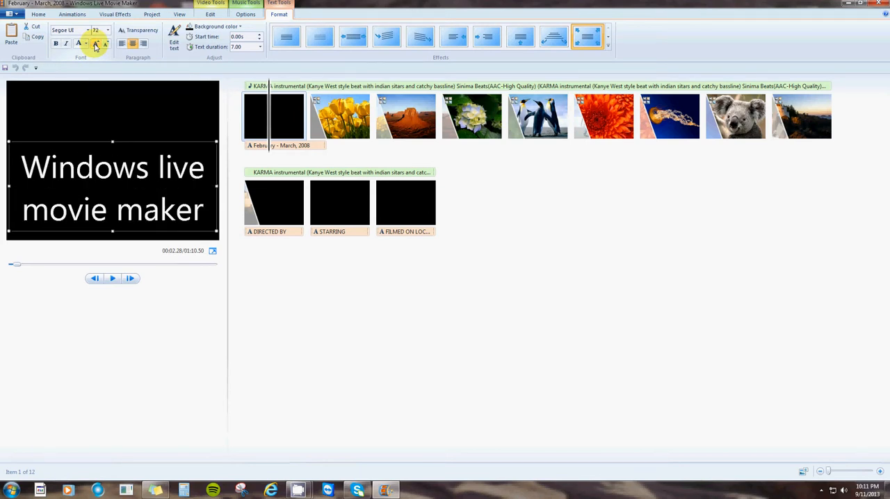
{"action": "left_click", "coordinate": [107, 45]}
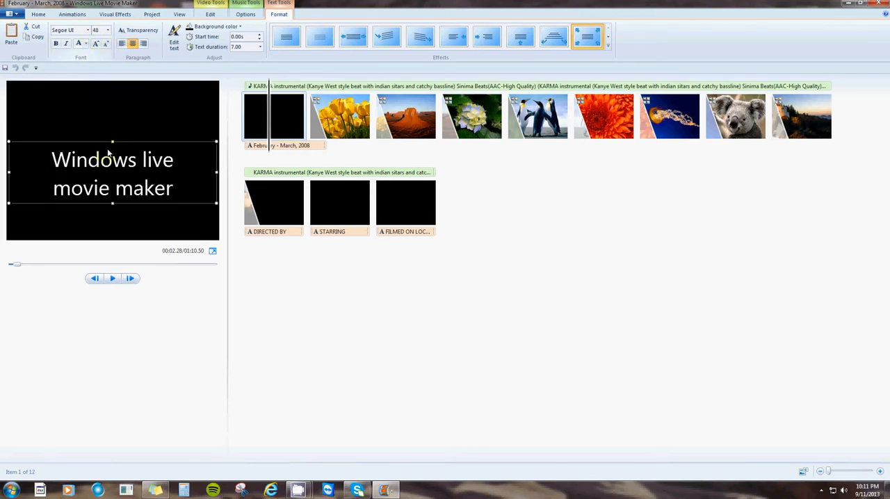
{"action": "left_click_drag", "start_coordinate": [119, 144], "coordinate": [121, 135]}
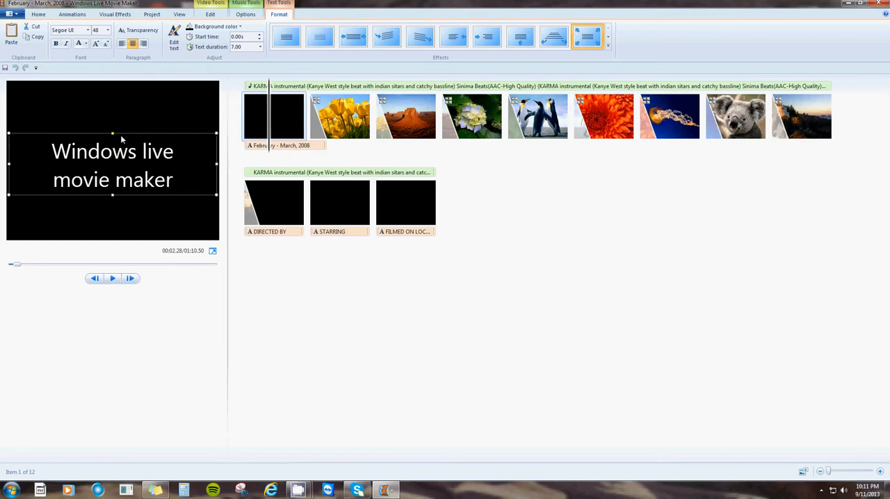
- Try right and left alignment on the opening title's text and return it to centred
{"action": "left_click", "coordinate": [144, 44]}
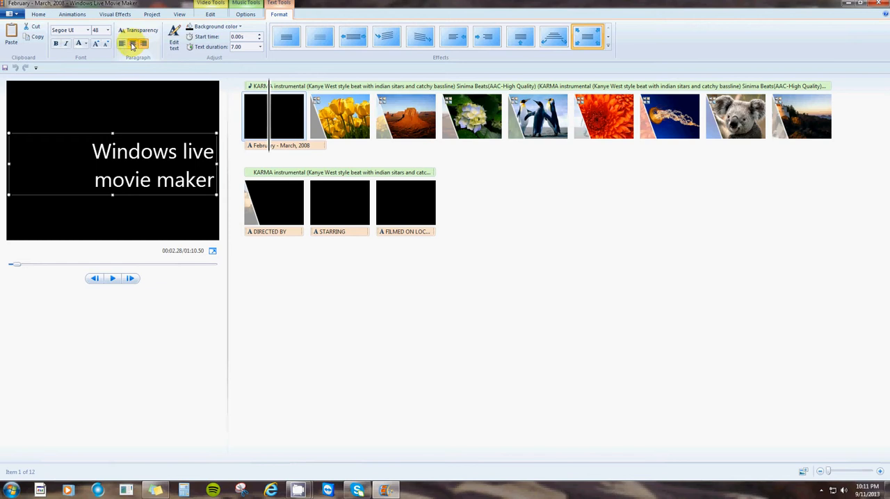
{"action": "left_click", "coordinate": [133, 45]}
{"action": "left_click", "coordinate": [122, 45]}
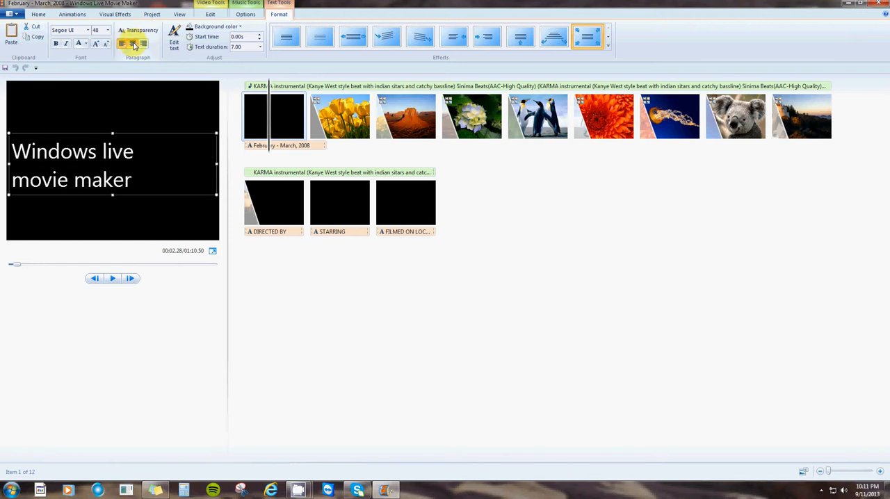
{"action": "left_click", "coordinate": [134, 44]}
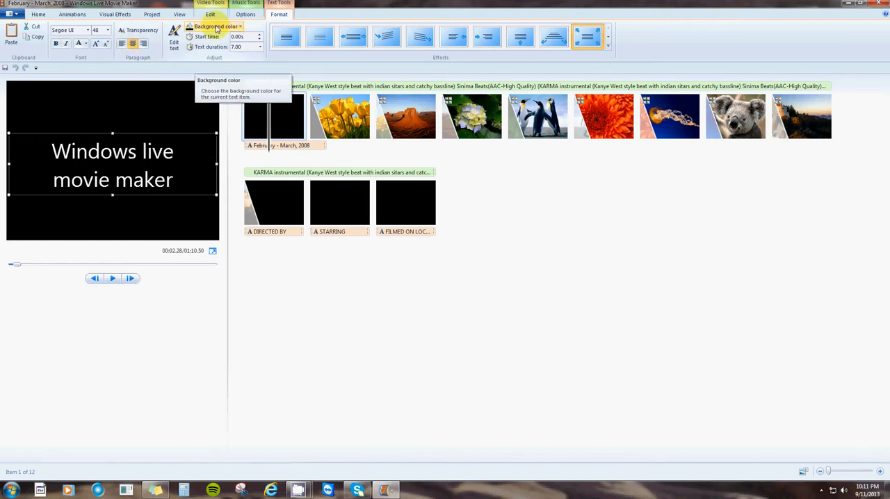
- Set the opening title's background to a dark blue theme colour and its text colour to yellow
{"action": "left_click", "coordinate": [217, 28]}
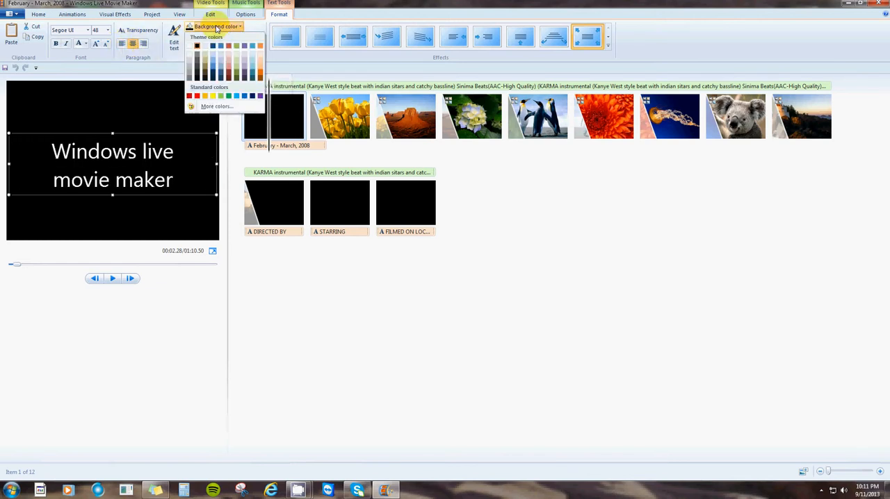
{"action": "left_click", "coordinate": [213, 75]}
{"action": "left_click", "coordinate": [217, 29]}
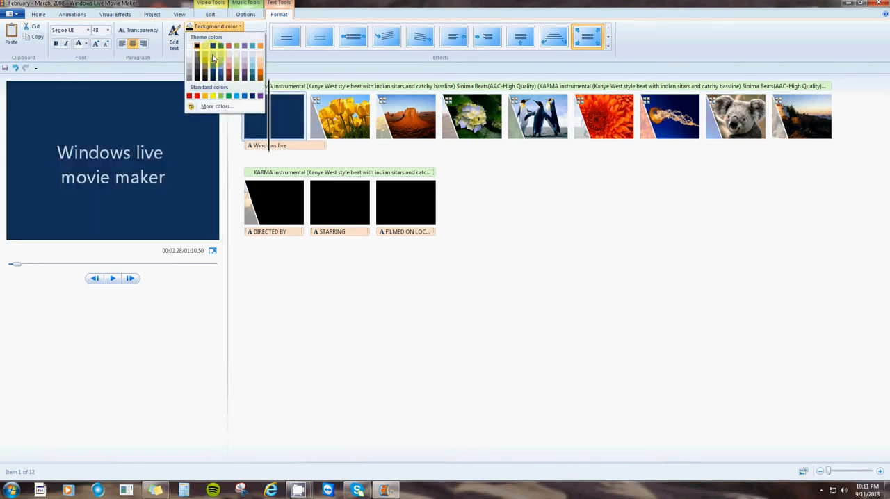
{"action": "left_click", "coordinate": [210, 26]}
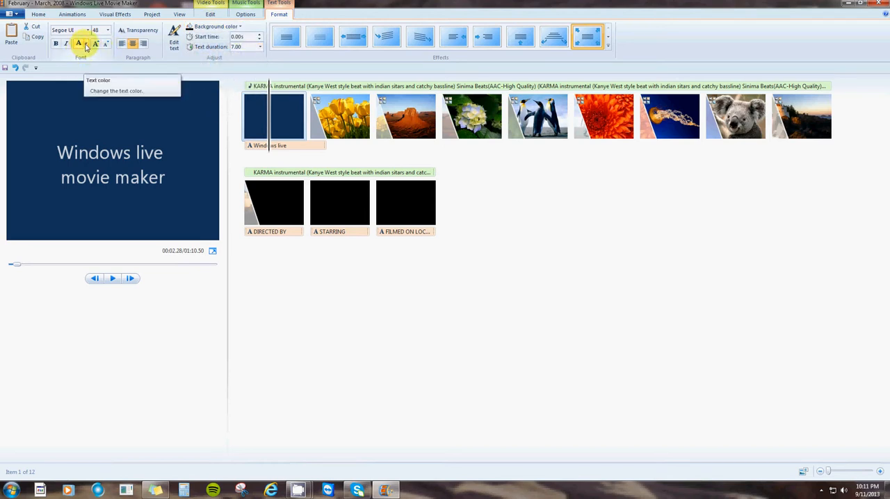
{"action": "left_click", "coordinate": [86, 44]}
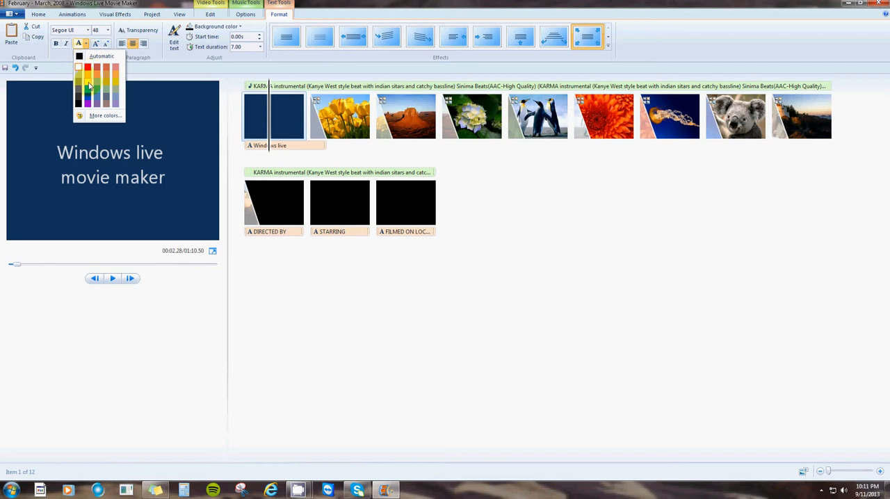
{"action": "left_click", "coordinate": [89, 85]}
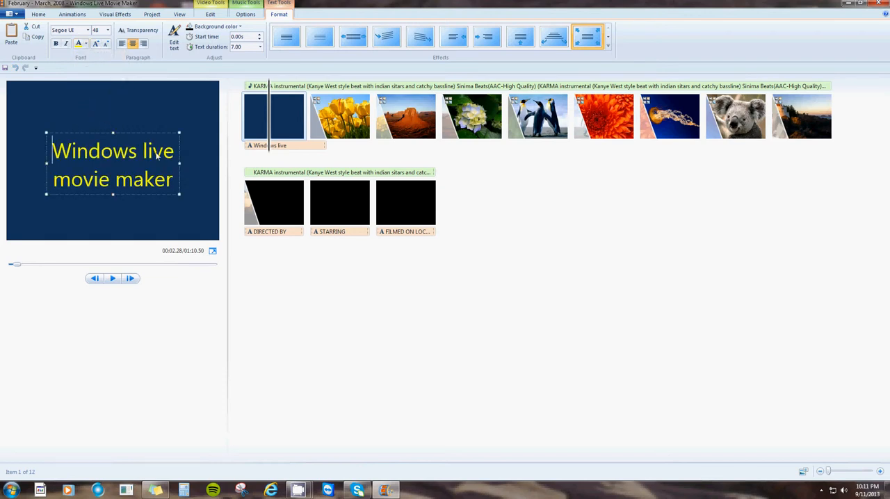
- Stretch the yellow title's text box across the frame again and enlarge the text to size 72, centring it vertically
{"action": "left_click_drag", "start_coordinate": [179, 166], "coordinate": [217, 166]}
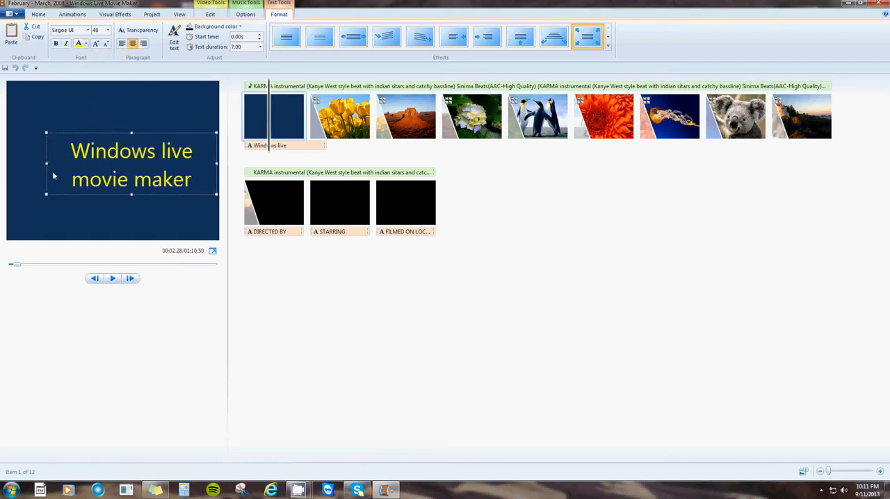
{"action": "left_click_drag", "start_coordinate": [47, 164], "coordinate": [2, 167]}
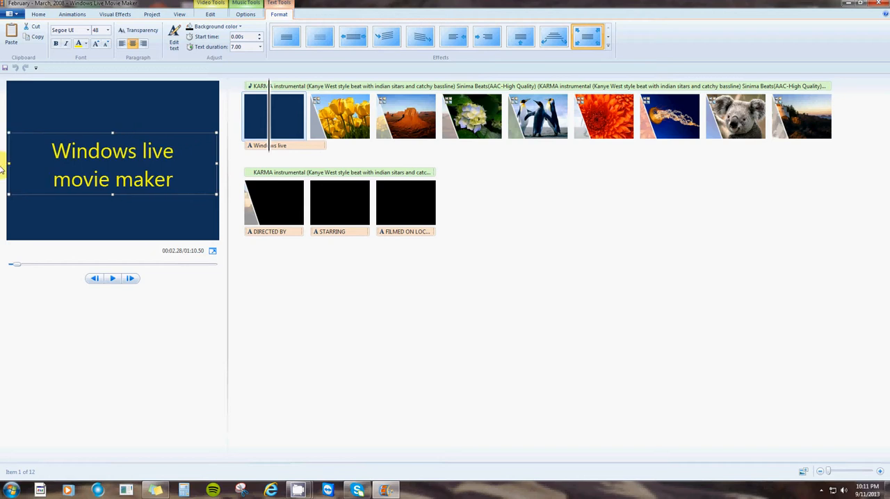
{"action": "left_click", "coordinate": [96, 44]}
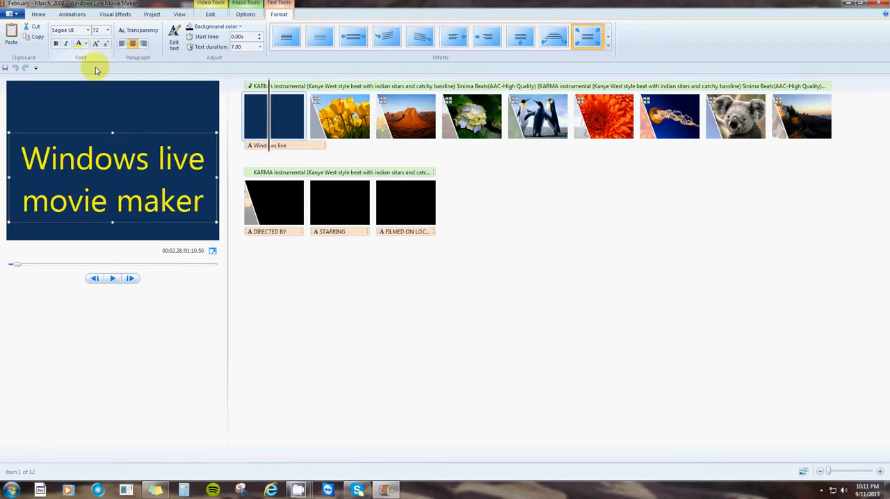
{"action": "left_click_drag", "start_coordinate": [117, 131], "coordinate": [119, 115]}
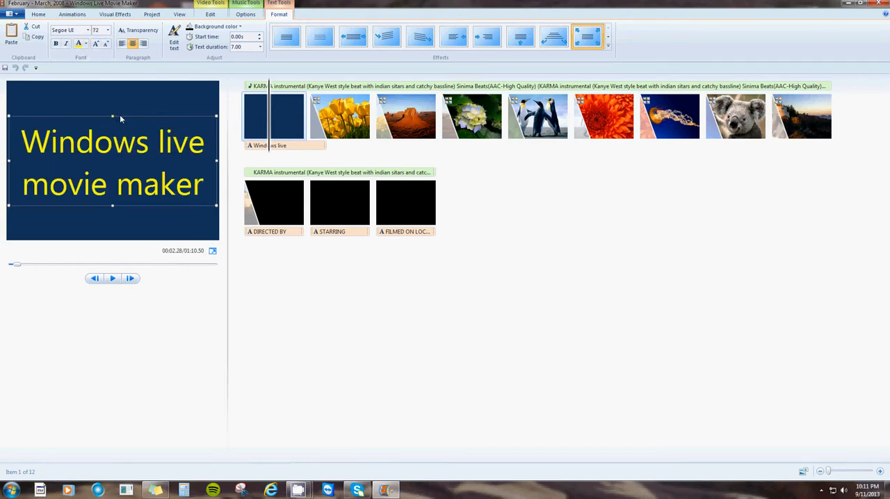
- Try italic on the opening title's text and turn it off again
{"action": "left_click", "coordinate": [65, 44]}
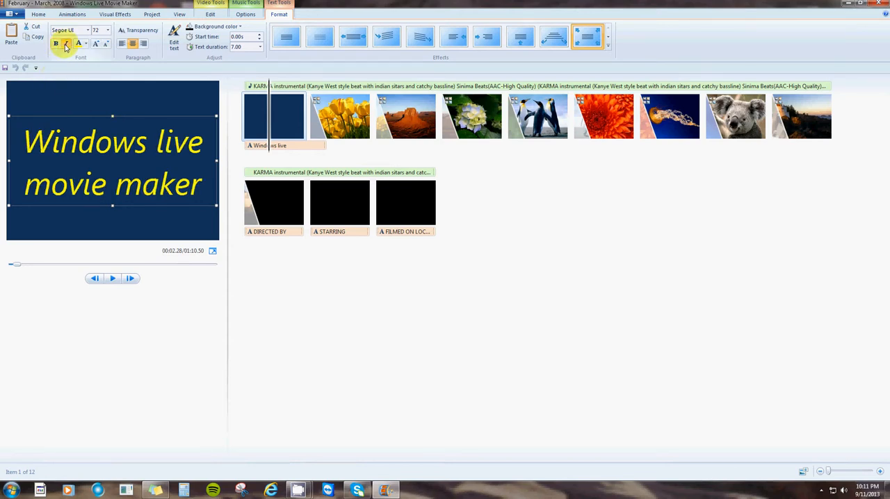
{"action": "left_click", "coordinate": [66, 46]}
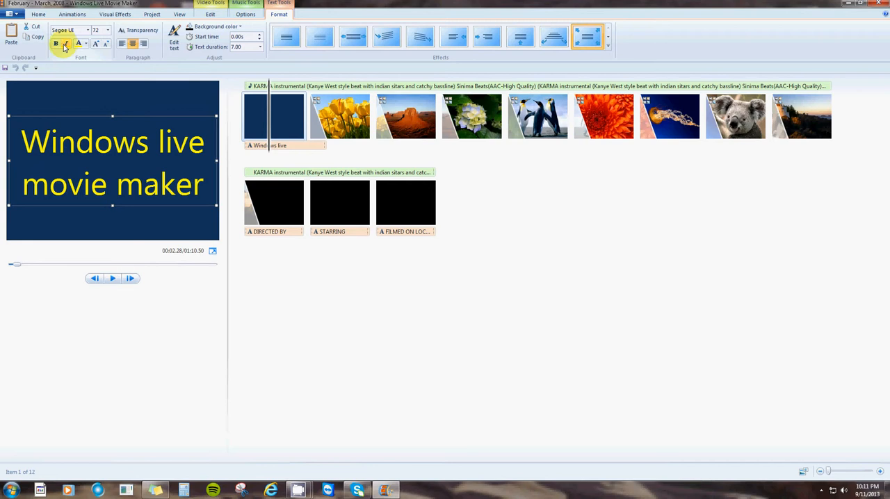
- Make the opening title's text bold and italic and set its transparency to the minimum
{"action": "left_click", "coordinate": [56, 45]}
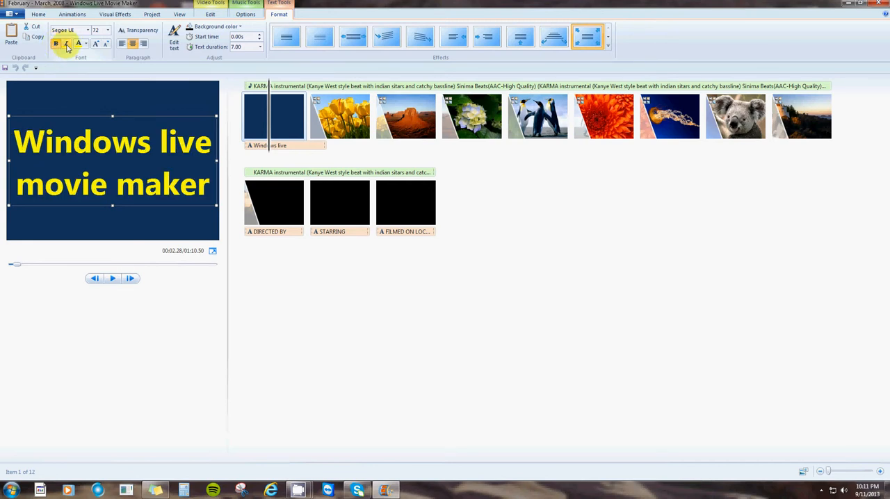
{"action": "left_click", "coordinate": [66, 46]}
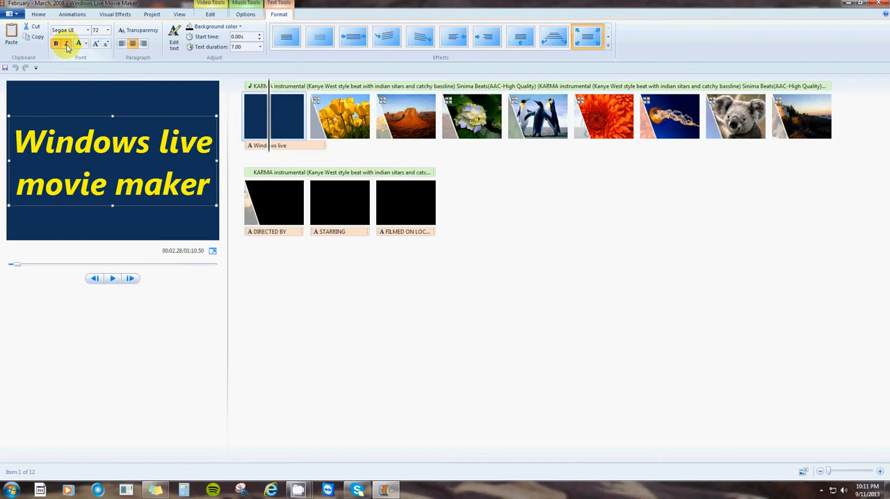
{"action": "left_click", "coordinate": [133, 30]}
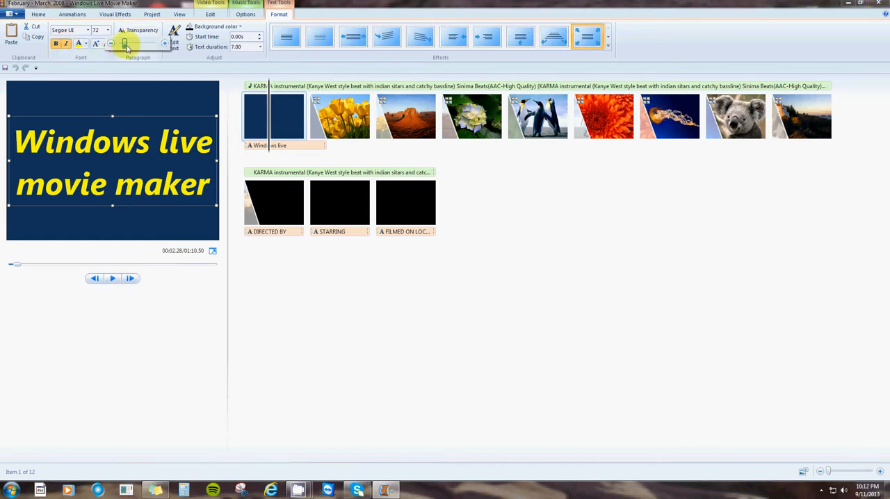
{"action": "mouse_move", "coordinate": [127, 48]}
{"action": "left_mouse_down"}
{"action": "mouse_move", "coordinate": [140, 43]}
{"action": "mouse_move", "coordinate": [119, 49]}
{"action": "left_mouse_up"}
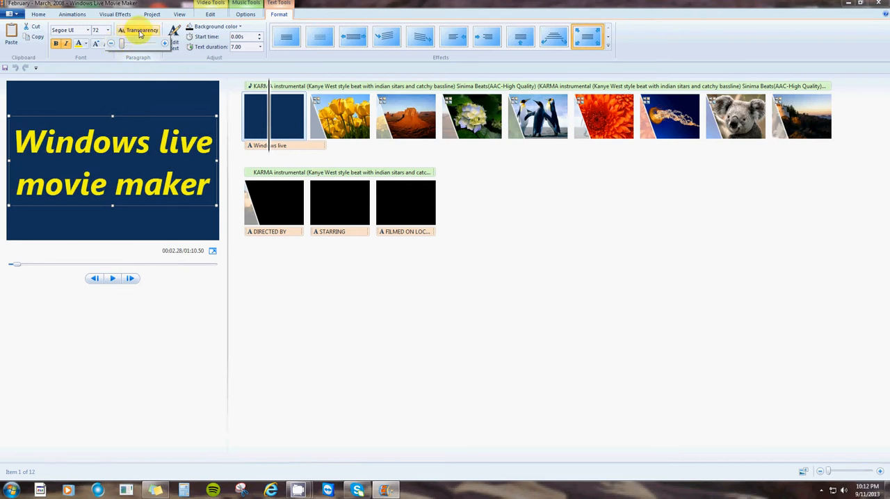
{"action": "left_click", "coordinate": [282, 299]}
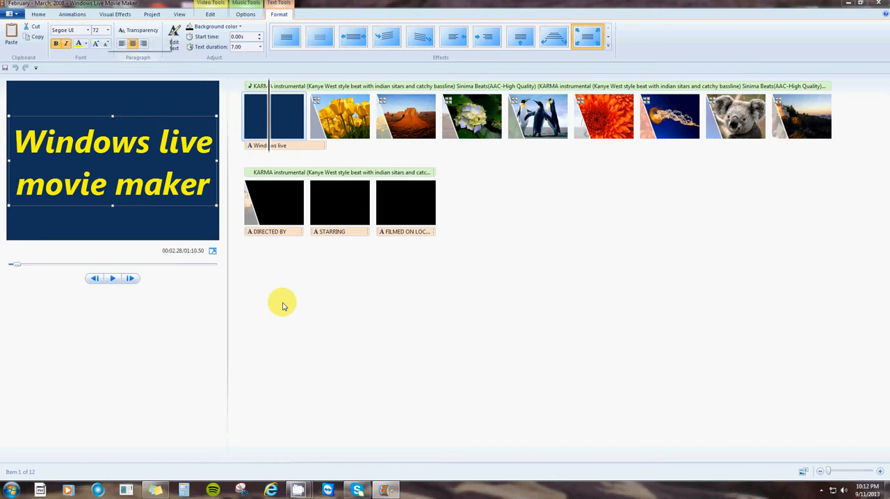
- Preview the restyled opening title and move the start of the music track to the tulips picture
{"action": "left_click", "coordinate": [112, 279]}
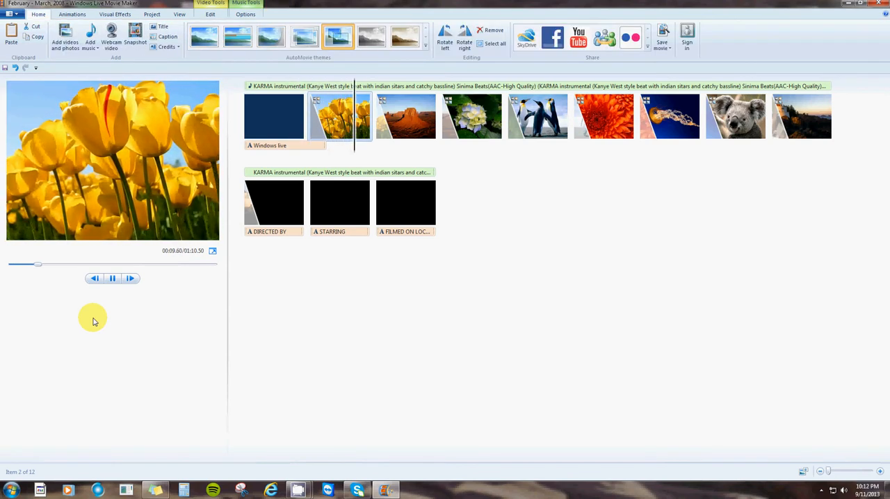
{"action": "left_click", "coordinate": [112, 278]}
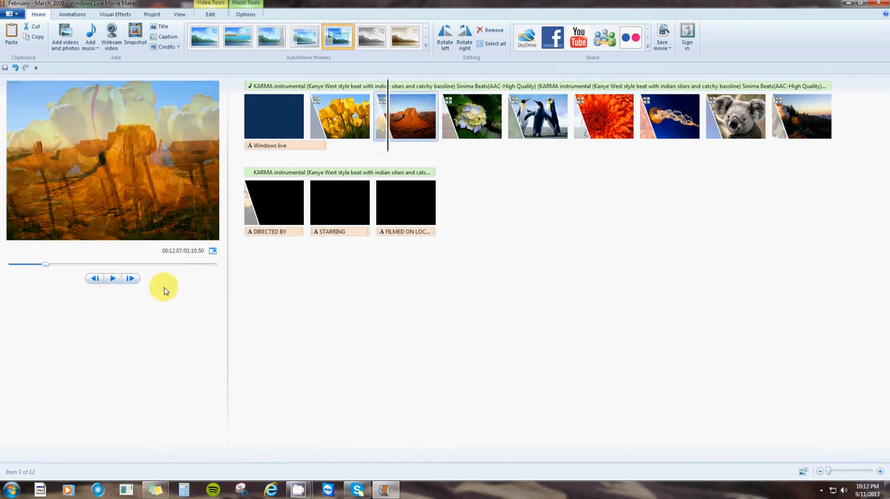
{"action": "left_click", "coordinate": [248, 86]}
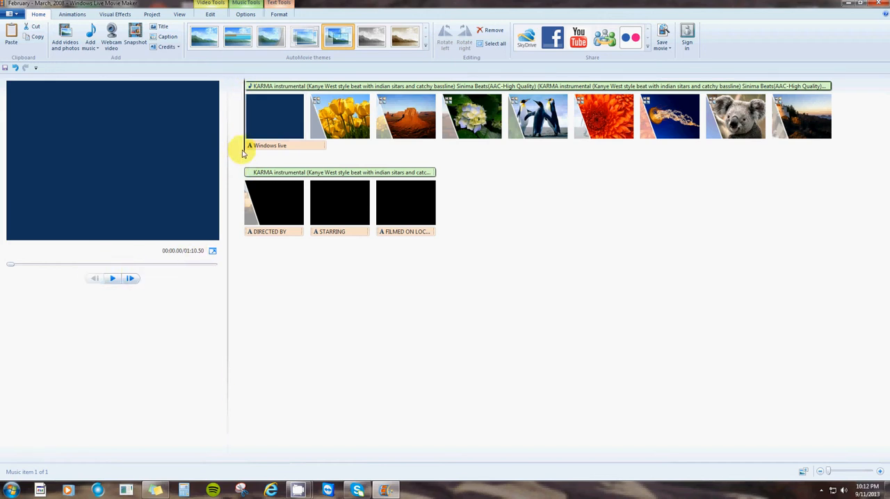
{"action": "left_click", "coordinate": [339, 144]}
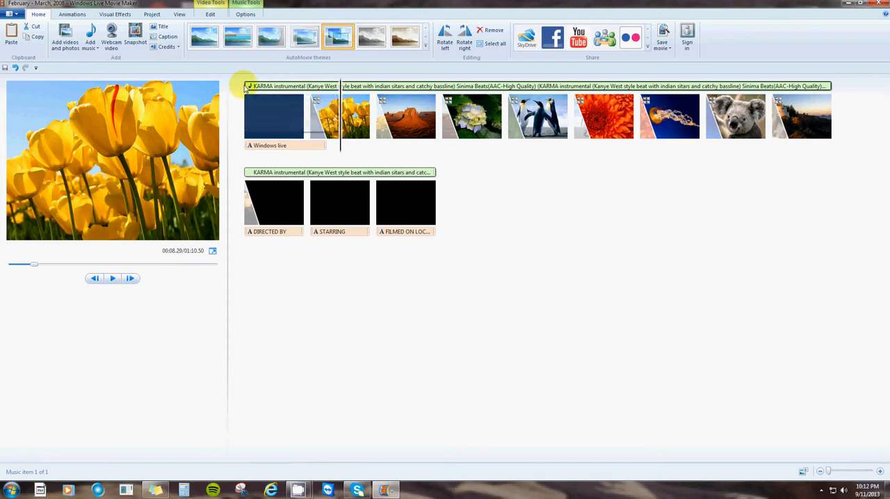
{"action": "left_click_drag", "start_coordinate": [247, 87], "coordinate": [313, 92]}
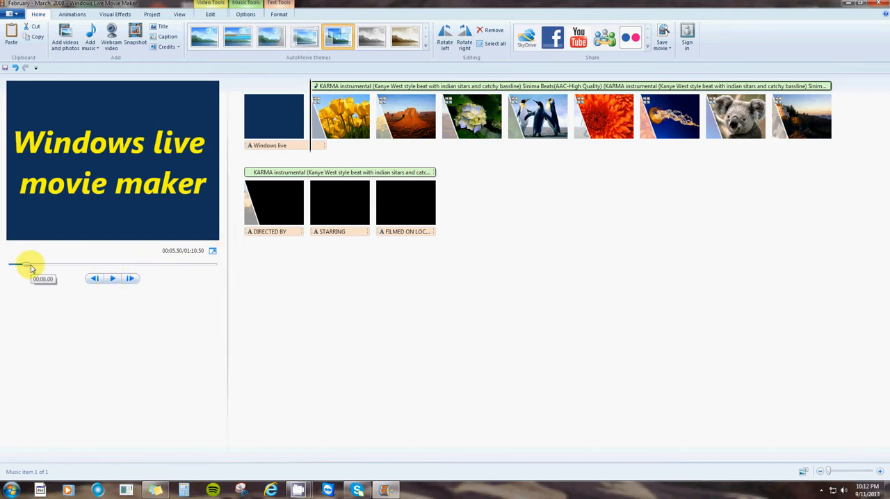
- Play the movie from the beginning and skip ahead to check the pictures and closing credits
{"action": "left_click_drag", "start_coordinate": [28, 265], "coordinate": [4, 265]}
{"action": "left_click", "coordinate": [113, 279]}
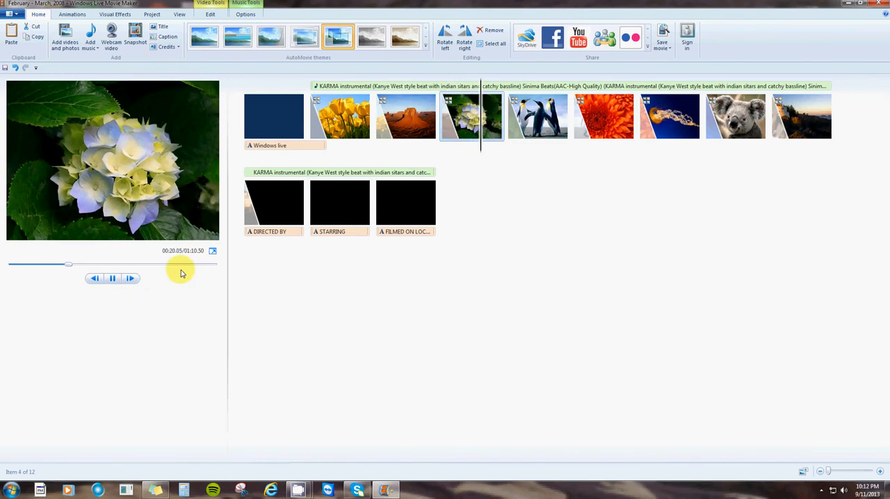
{"action": "left_click_drag", "start_coordinate": [72, 268], "coordinate": [155, 271]}
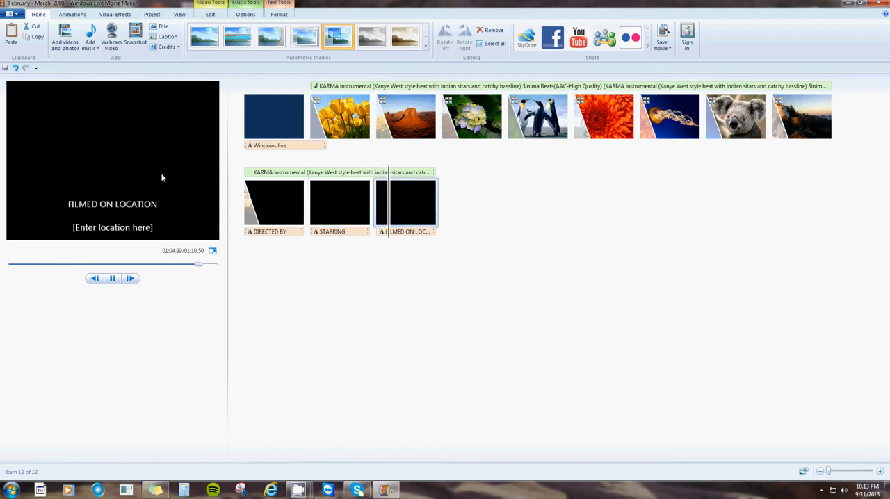
{"action": "left_click", "coordinate": [109, 276]}
{"action": "left_click", "coordinate": [112, 278]}
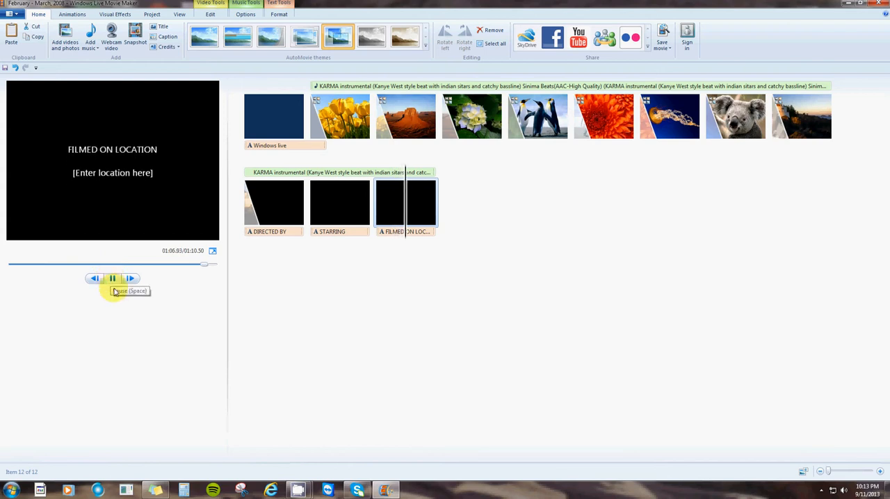
- Remove the opening title clip and the STARRING and FILMED ON LOCATION credit clips from the storyboard
{"action": "left_click", "coordinate": [278, 120]}
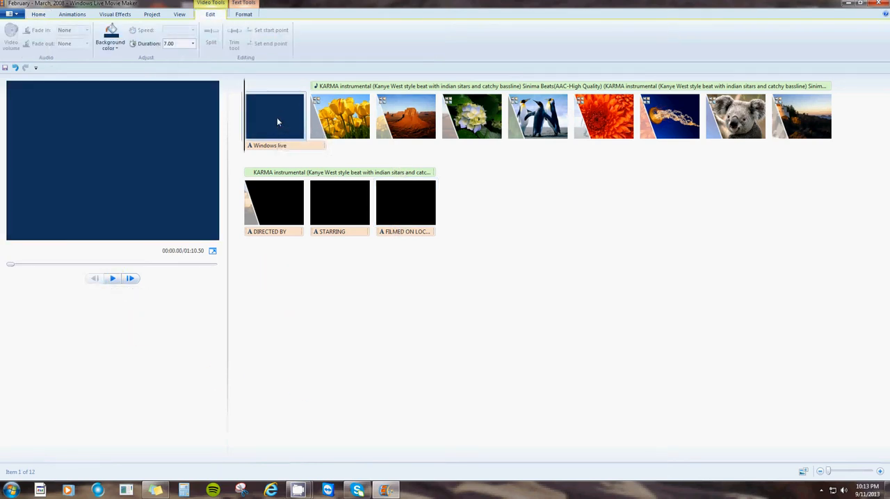
{"action": "right_click", "coordinate": [276, 121]}
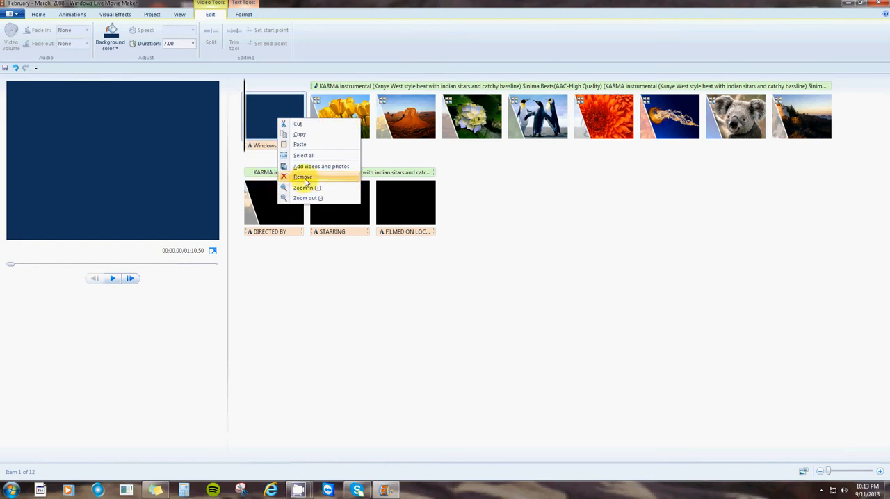
{"action": "left_click", "coordinate": [303, 178]}
{"action": "left_click", "coordinate": [265, 201]}
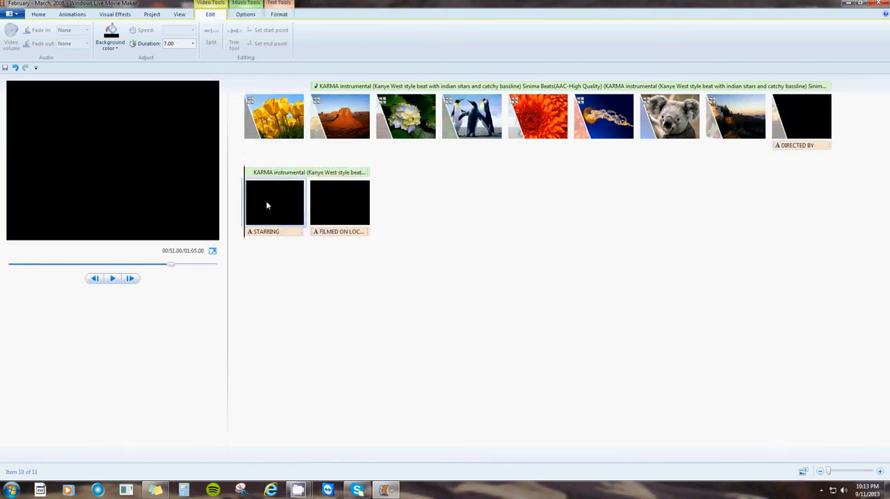
{"action": "right_click", "coordinate": [267, 202]}
{"action": "left_click", "coordinate": [287, 260]}
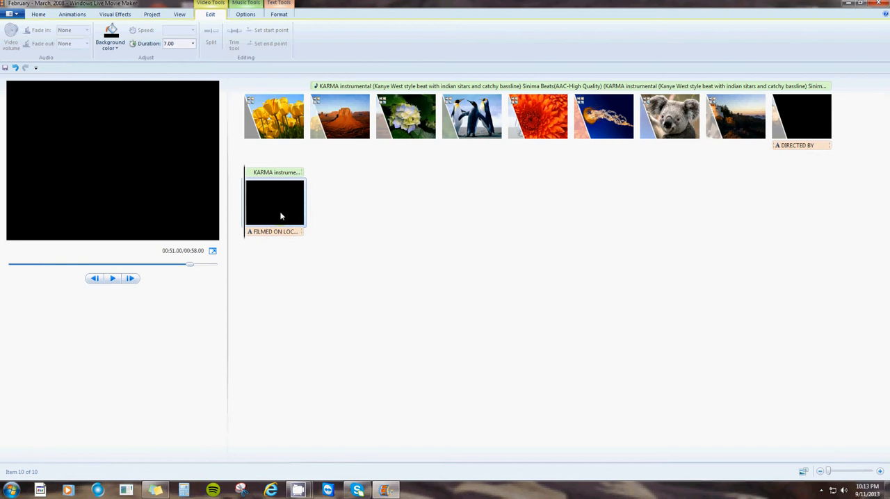
{"action": "right_click", "coordinate": [281, 216]}
{"action": "left_click", "coordinate": [301, 271]}
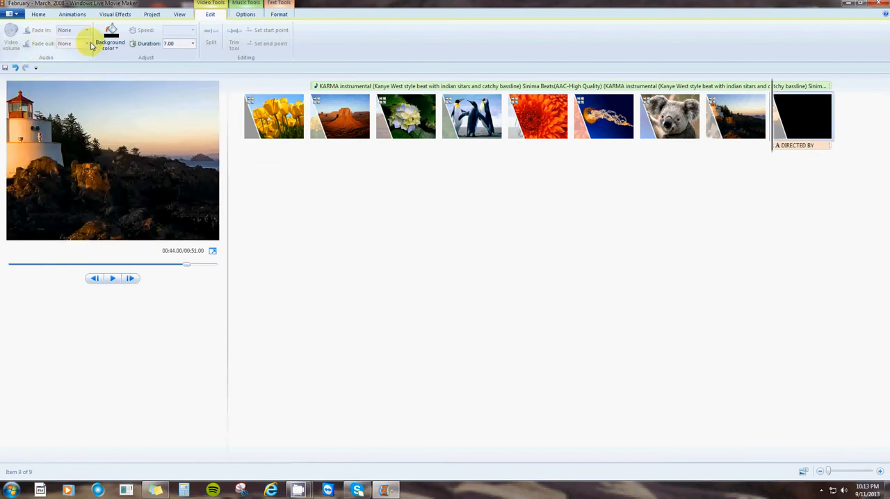
- Add the Windows Live Movie Maker title image cooltext1184978150.png from the Videos library to the movie
{"action": "left_click", "coordinate": [38, 14]}
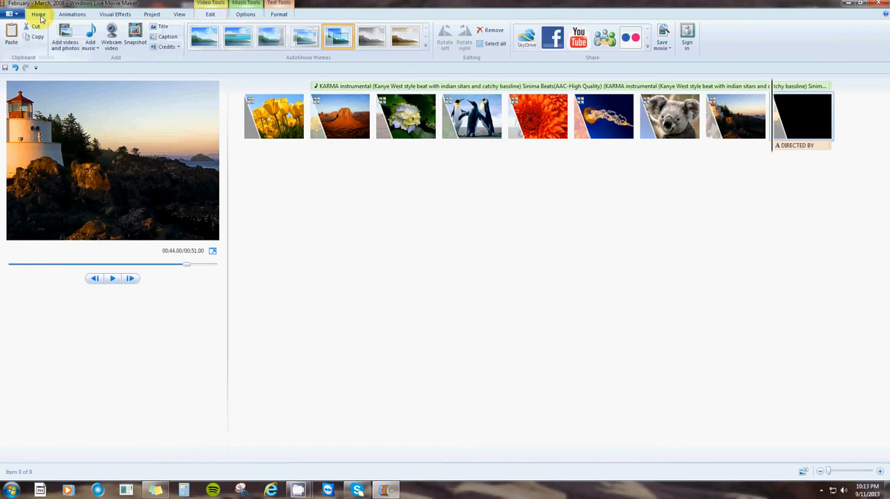
{"action": "left_click", "coordinate": [66, 40]}
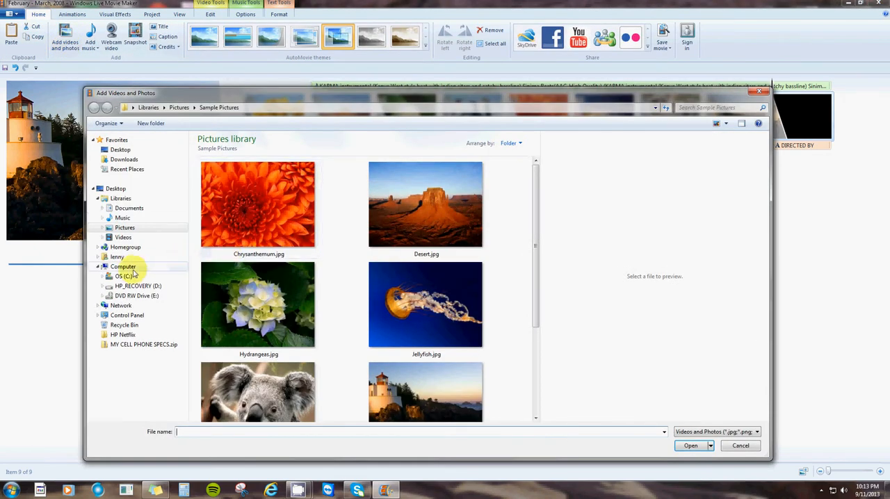
{"action": "left_click", "coordinate": [127, 241]}
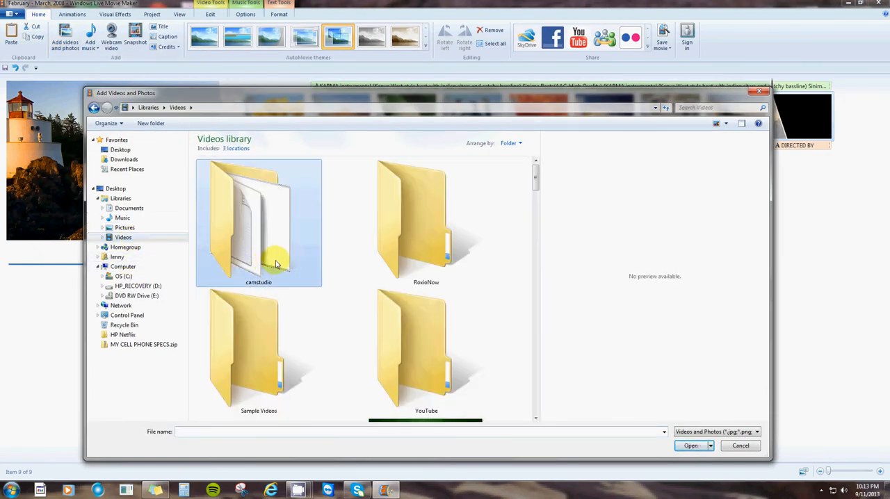
{"action": "scroll", "coordinate": [278, 254], "scroll_direction": "down", "scroll_amount": 10}
{"action": "scroll", "coordinate": [271, 261], "scroll_direction": "up", "scroll_amount": 10}
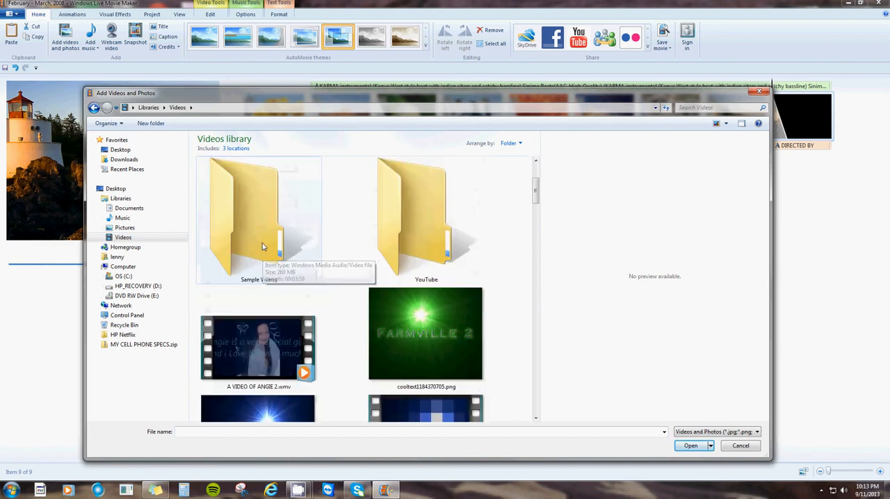
{"action": "scroll", "coordinate": [265, 244], "scroll_direction": "down", "scroll_amount": 1}
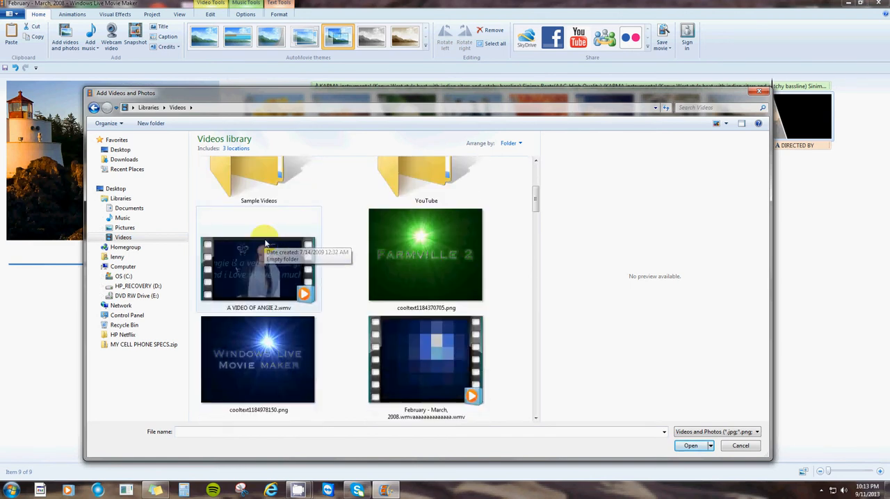
{"action": "left_click", "coordinate": [257, 348]}
{"action": "left_click", "coordinate": [690, 446]}
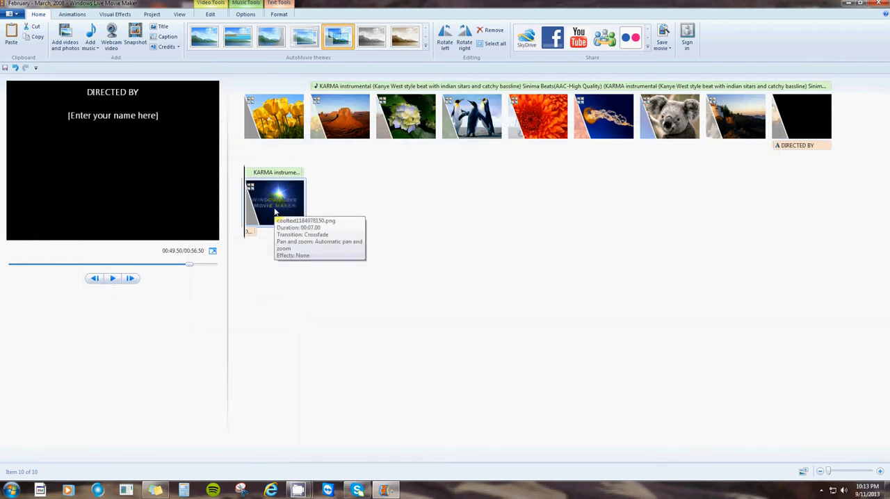
- Move the added title image to the start of the movie and preview it up to the tulips picture
{"action": "left_click_drag", "start_coordinate": [274, 212], "coordinate": [277, 157]}
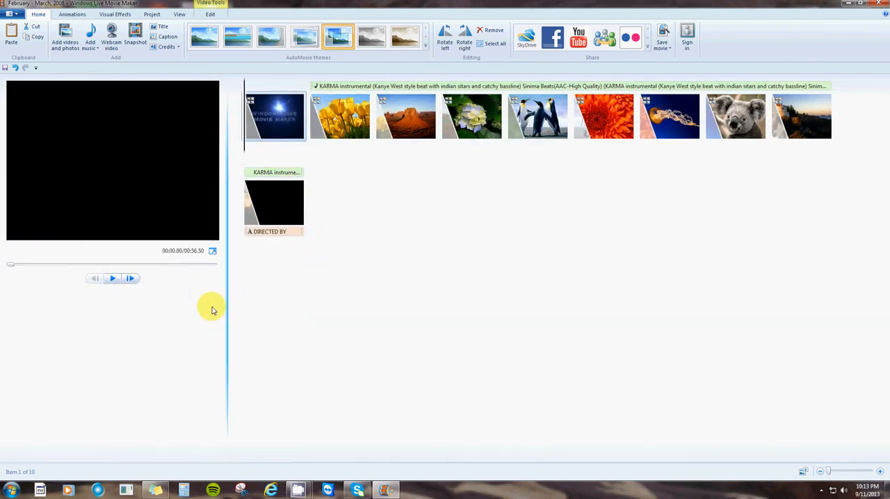
{"action": "left_click", "coordinate": [112, 279]}
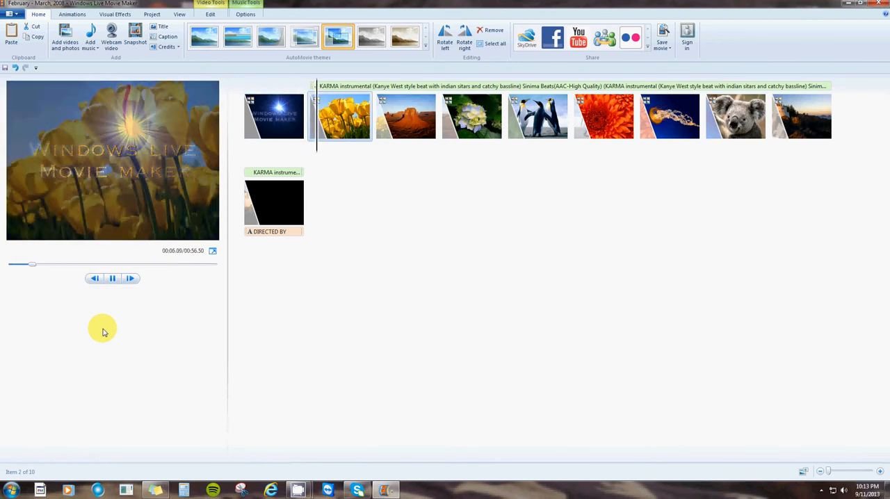
{"action": "left_click", "coordinate": [112, 278]}
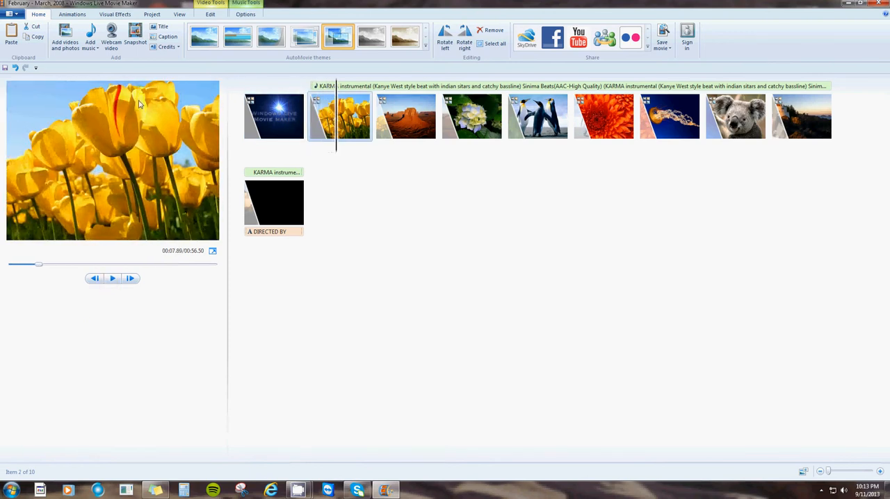
- Try the extra small, small, medium and large storyboard thumbnail sizes and set them to extra large icons
{"action": "left_click", "coordinate": [179, 15]}
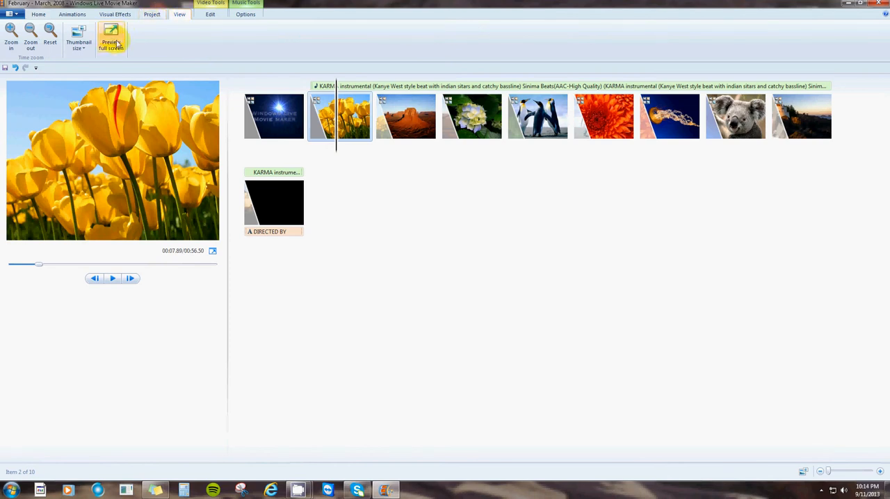
{"action": "left_click", "coordinate": [79, 43]}
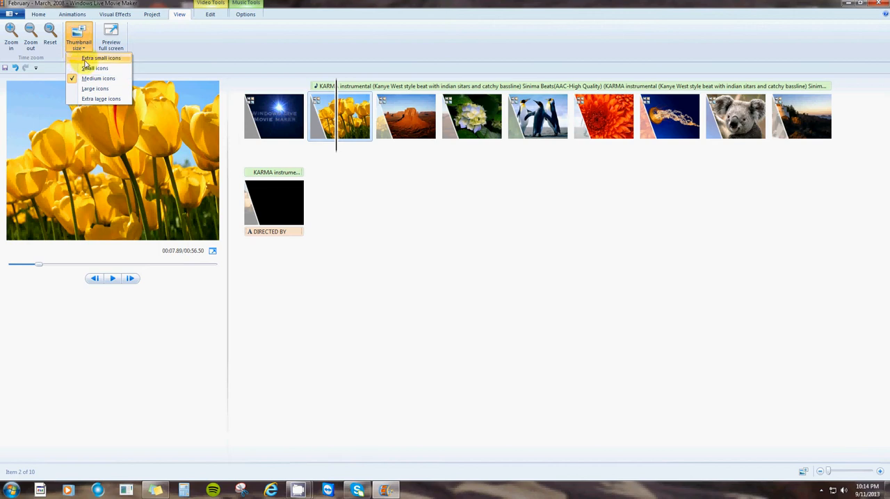
{"action": "left_click", "coordinate": [89, 59]}
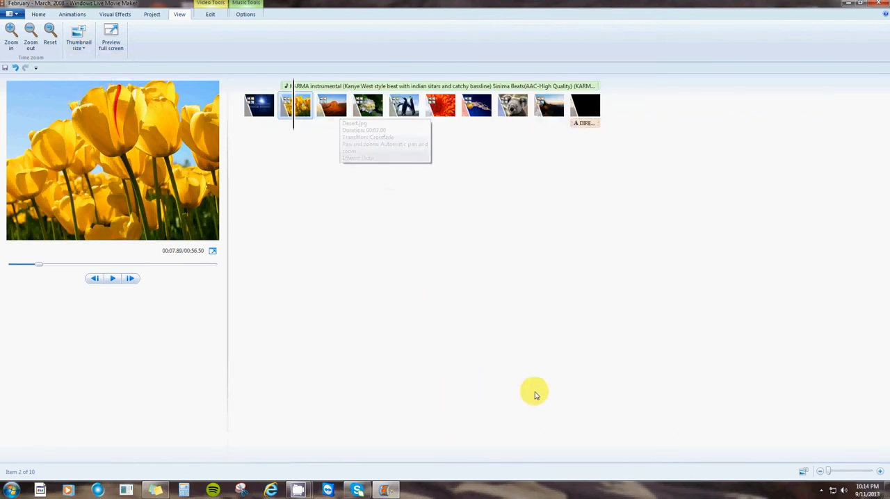
{"action": "left_click", "coordinate": [79, 41]}
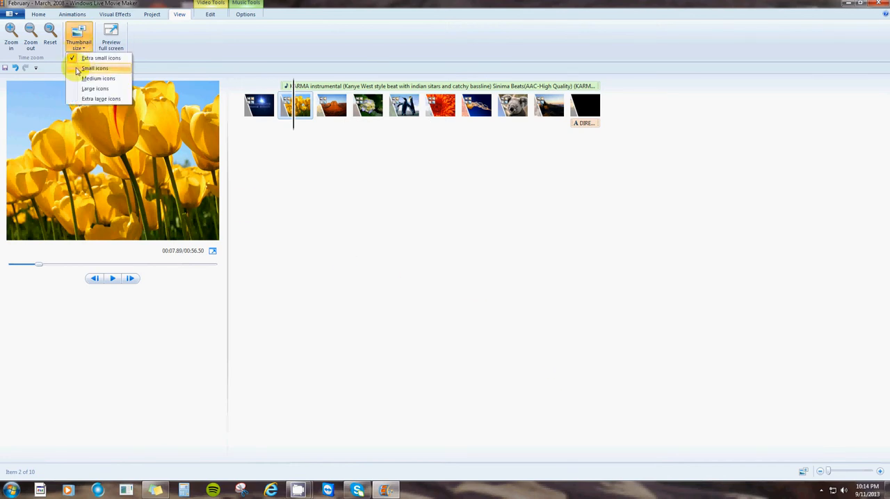
{"action": "left_click", "coordinate": [73, 69]}
{"action": "left_click", "coordinate": [78, 38]}
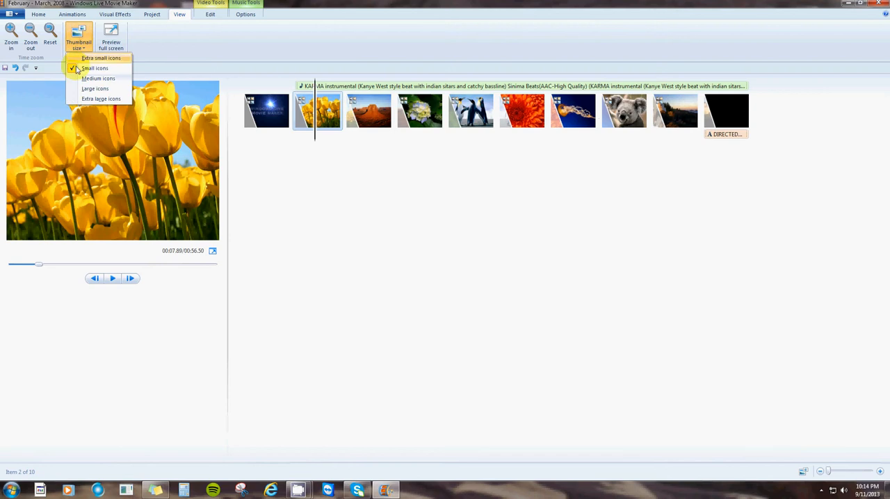
{"action": "left_click", "coordinate": [78, 78]}
{"action": "left_click", "coordinate": [78, 38]}
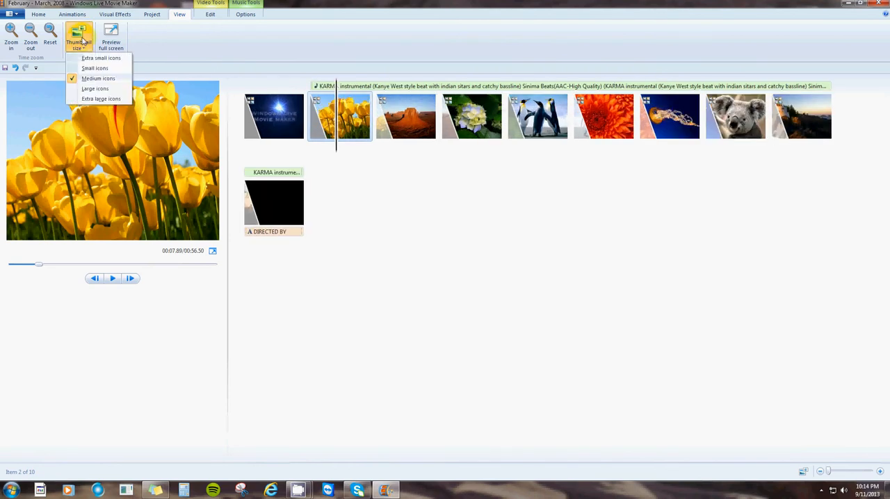
{"action": "left_click", "coordinate": [82, 89]}
{"action": "left_click", "coordinate": [77, 44]}
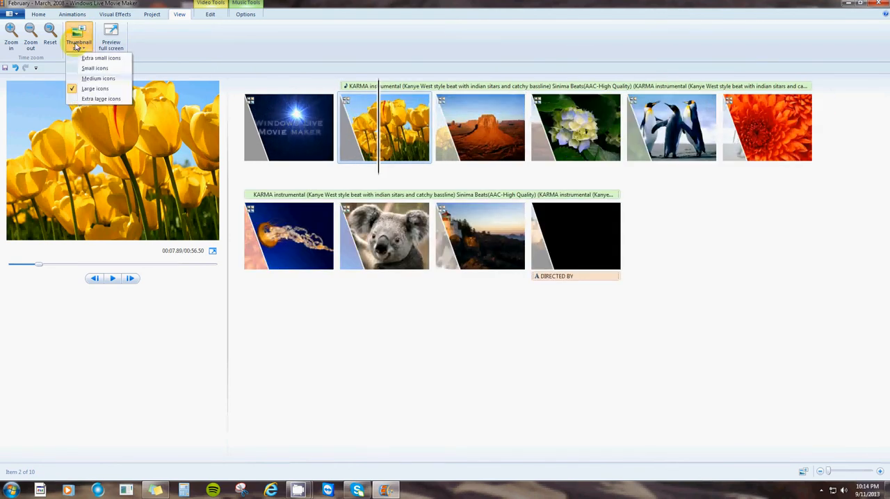
{"action": "left_click", "coordinate": [80, 99]}
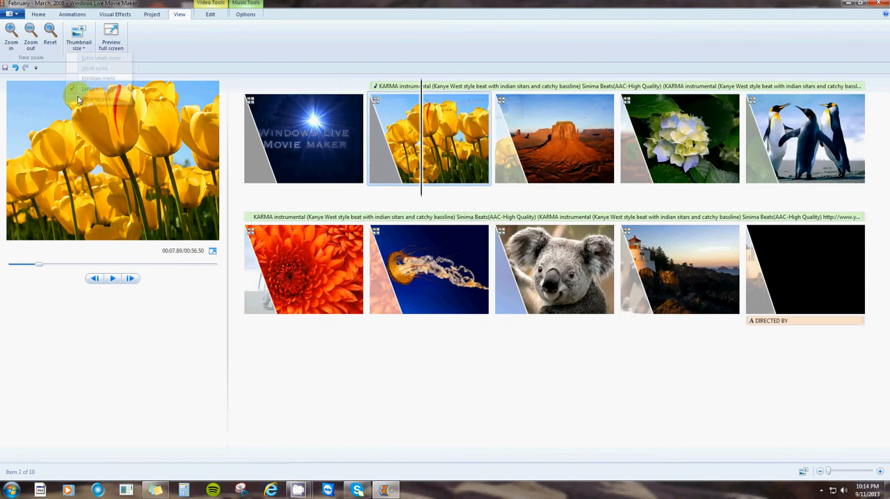
- Try the small storyboard thumbnail size and set the thumbnails to medium icons
{"action": "left_click", "coordinate": [78, 44]}
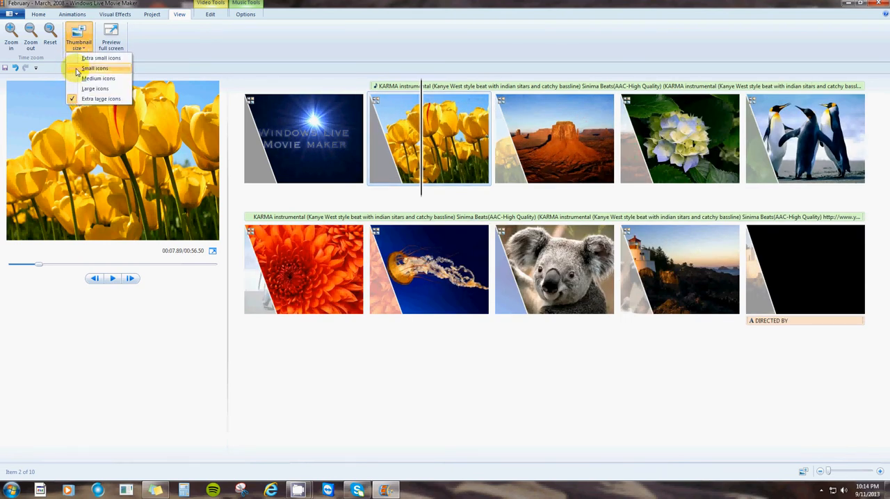
{"action": "left_click", "coordinate": [90, 68]}
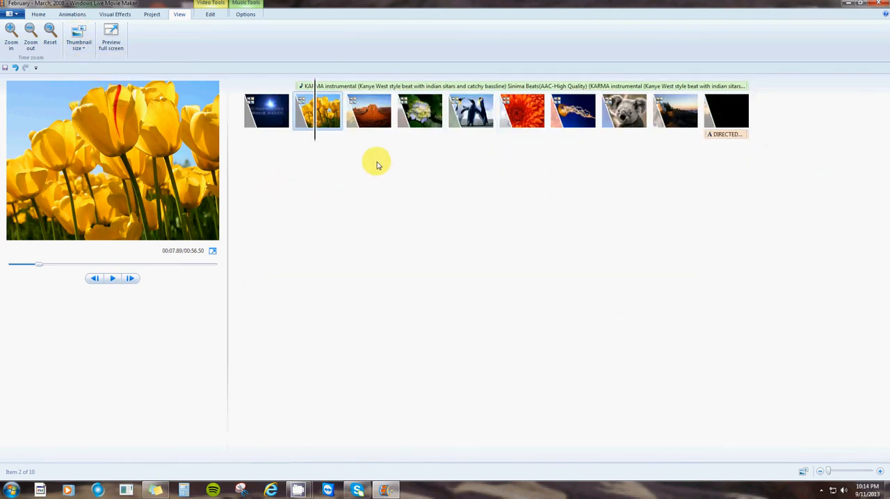
{"action": "left_click", "coordinate": [78, 38]}
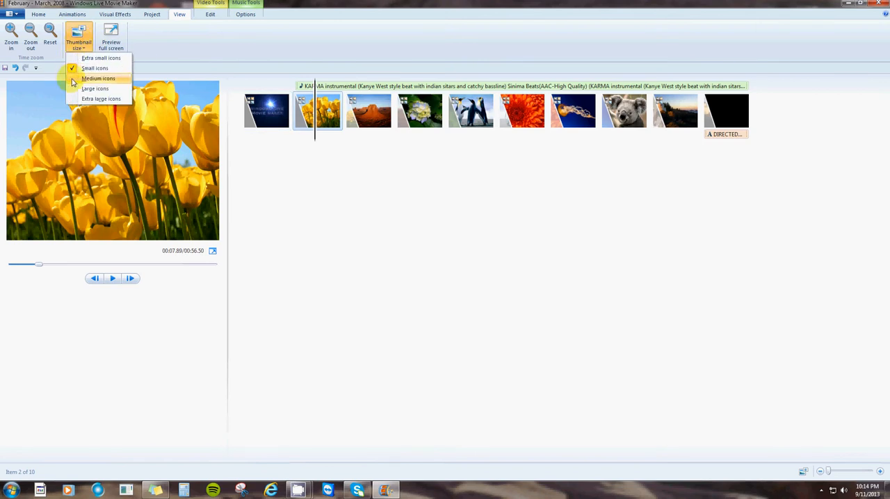
{"action": "left_click", "coordinate": [98, 78]}
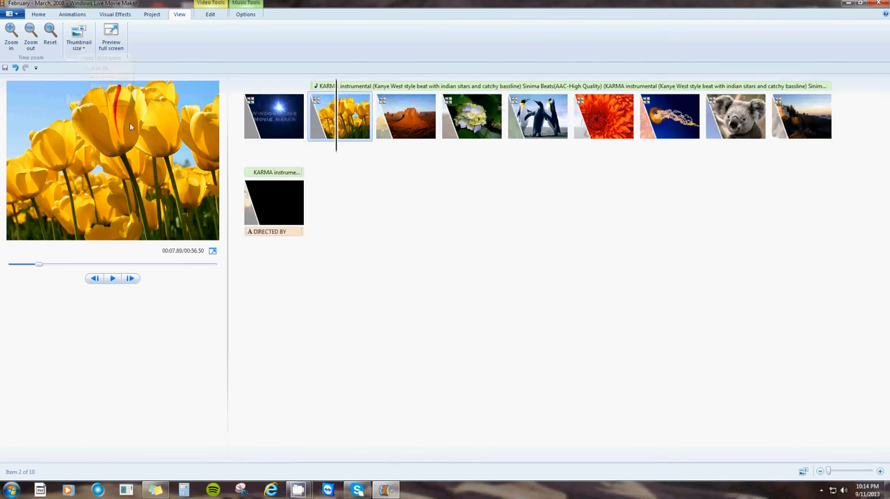
- Remove the DIRECTED BY credits clip from the end of the storyboard
{"action": "left_click", "coordinate": [273, 200]}
{"action": "right_click", "coordinate": [273, 200]}
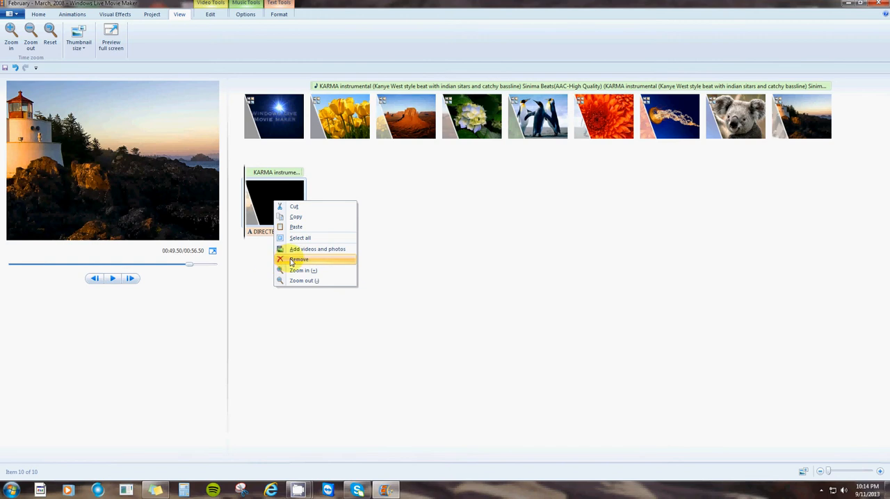
{"action": "left_click", "coordinate": [299, 259]}
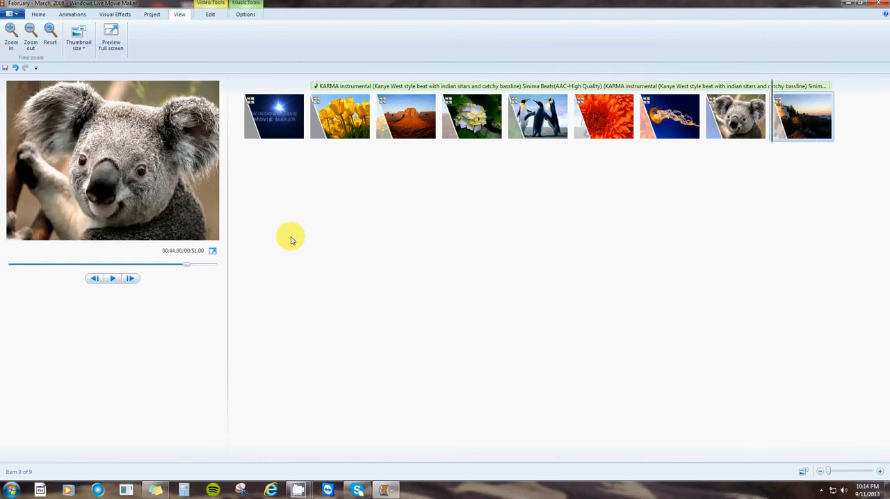
- Examine the available visual effects for the opening title image, through to Mirror and Motions and Fades, without applying one
{"action": "double_click", "coordinate": [269, 124]}
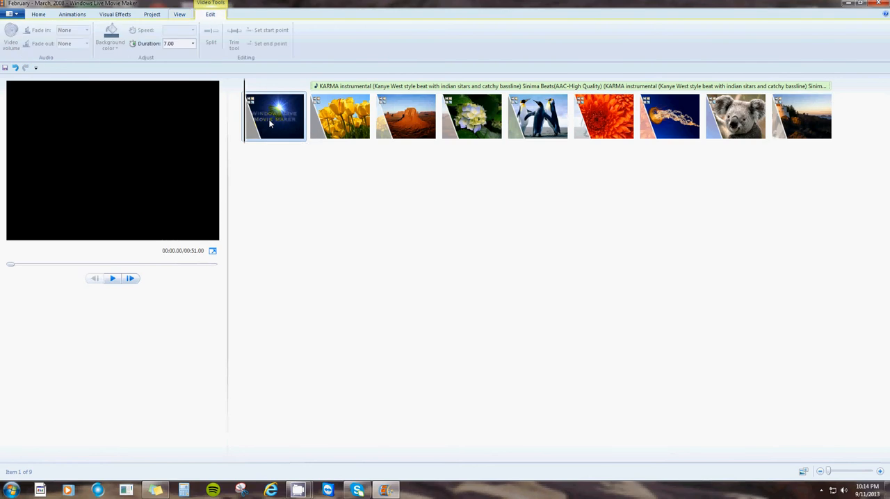
{"action": "left_click", "coordinate": [114, 15]}
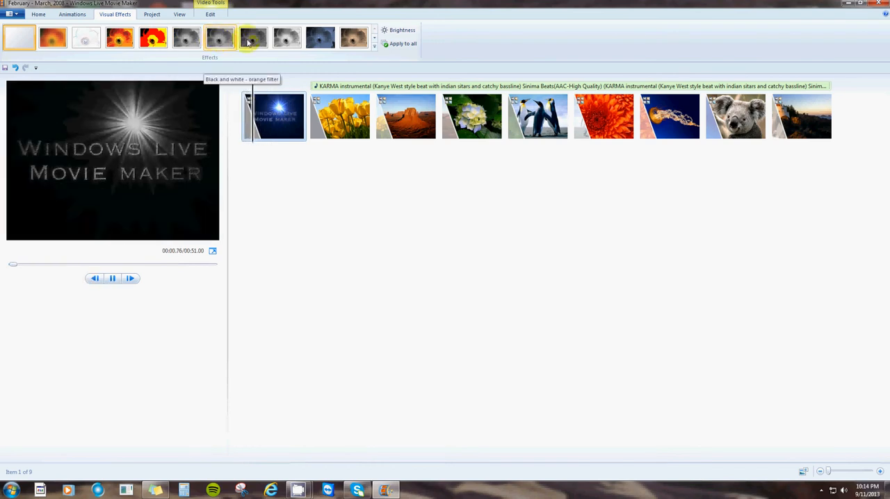
{"action": "left_click", "coordinate": [375, 48]}
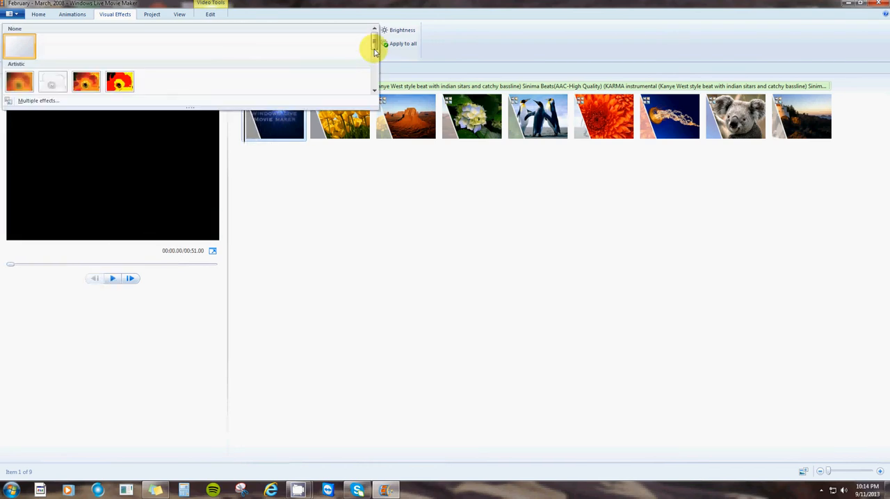
{"action": "scroll", "coordinate": [374, 54], "scroll_direction": "down", "scroll_amount": 1}
{"action": "left_click_drag", "start_coordinate": [374, 54], "coordinate": [372, 84]}
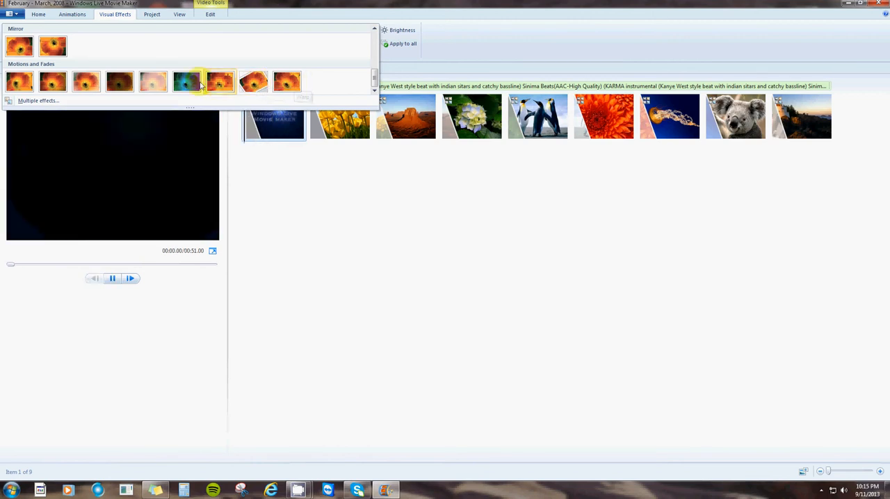
{"action": "left_click", "coordinate": [316, 187]}
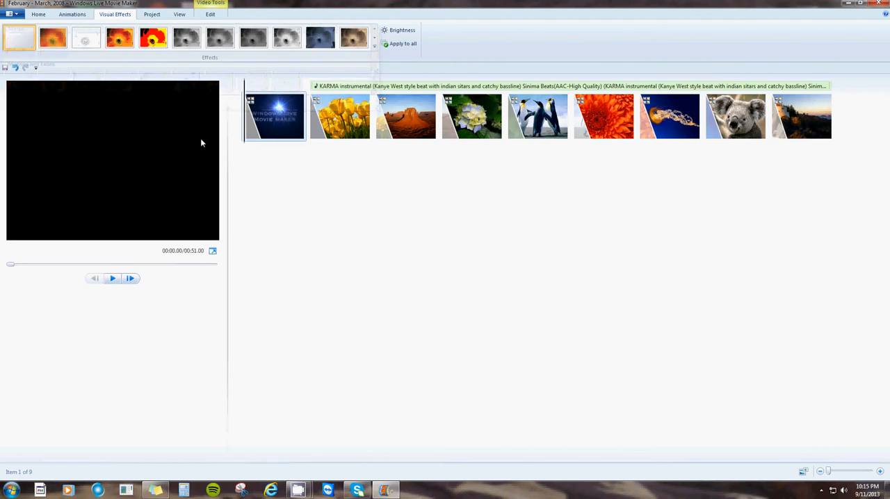
- Apply the Pixelate transition to the opening title image
{"action": "left_click", "coordinate": [150, 15]}
{"action": "left_click", "coordinate": [72, 15]}
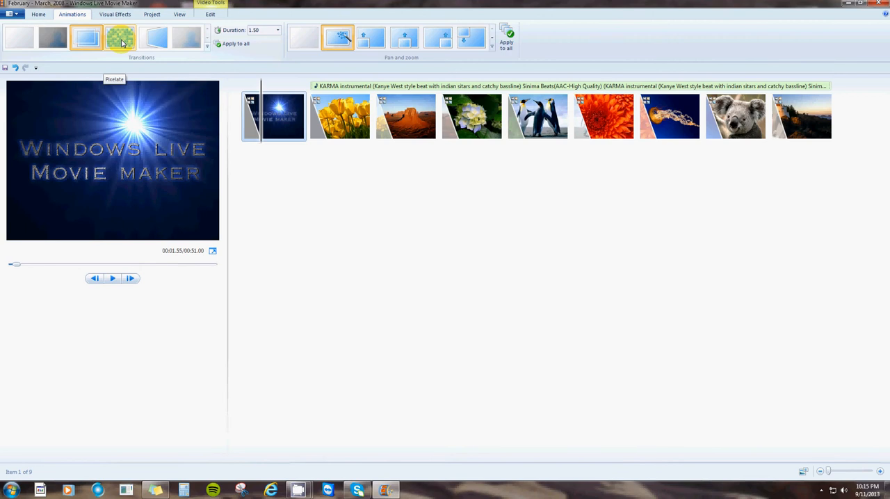
{"action": "left_click", "coordinate": [122, 42]}
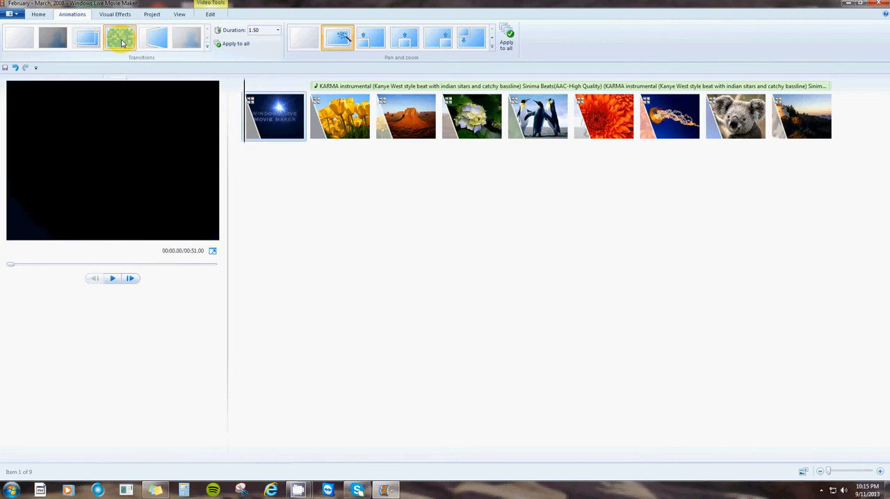
- Preview the movie from the opening title through the picture transitions and pause it on the koala picture
{"action": "left_click", "coordinate": [113, 279]}
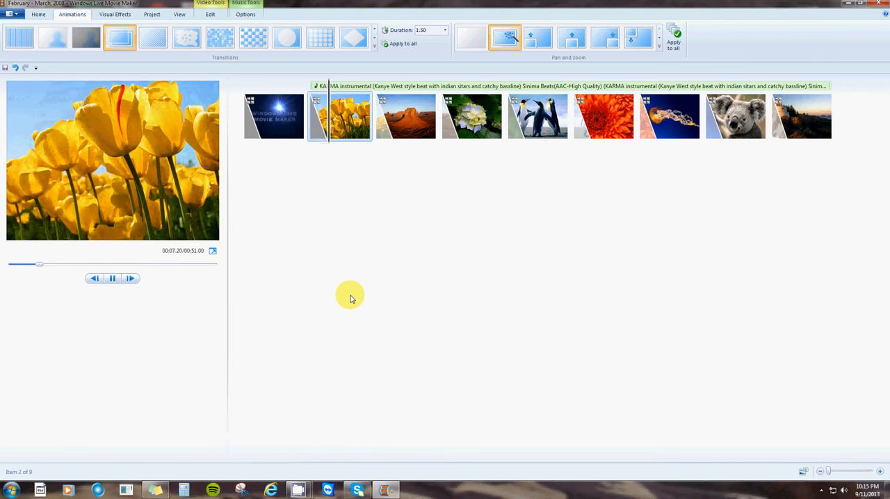
{"action": "left_click_drag", "start_coordinate": [44, 264], "coordinate": [2, 278]}
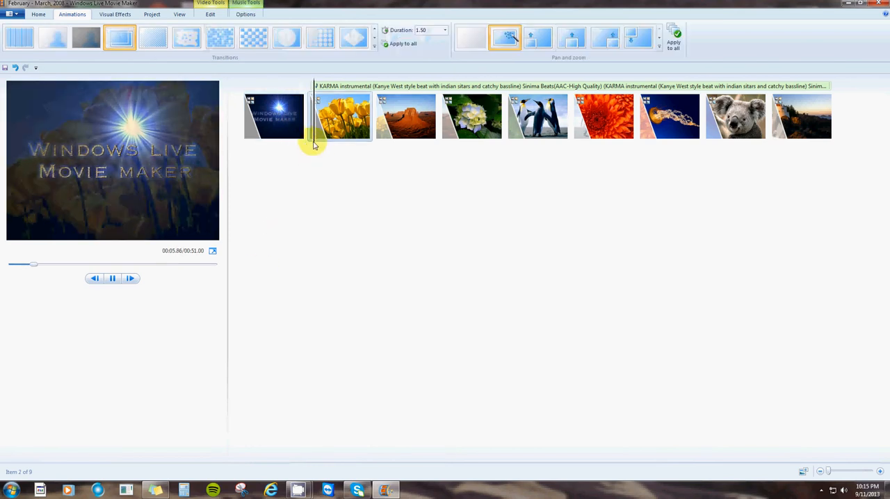
{"action": "left_click_drag", "start_coordinate": [332, 143], "coordinate": [589, 138]}
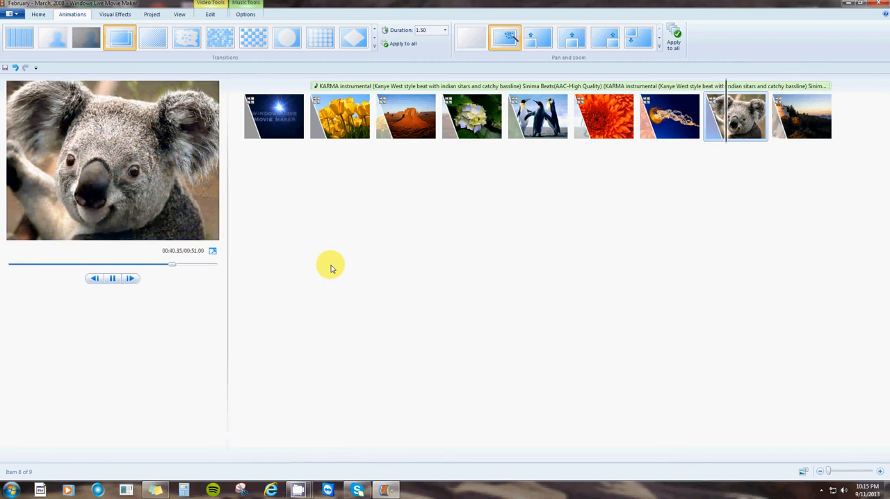
{"action": "left_click", "coordinate": [112, 278]}
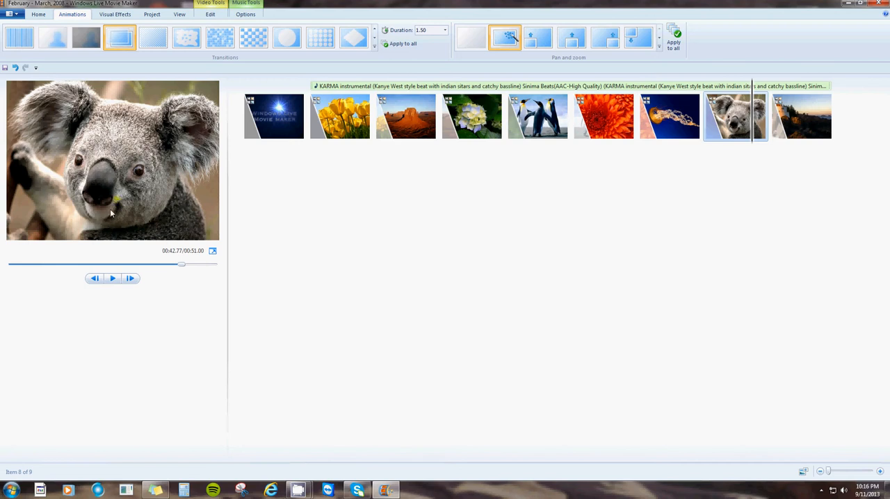
- Try the checkered-pattern transition on the koala picture and look over the animation and view options
{"action": "left_click", "coordinate": [111, 169]}
{"action": "left_click", "coordinate": [257, 45]}
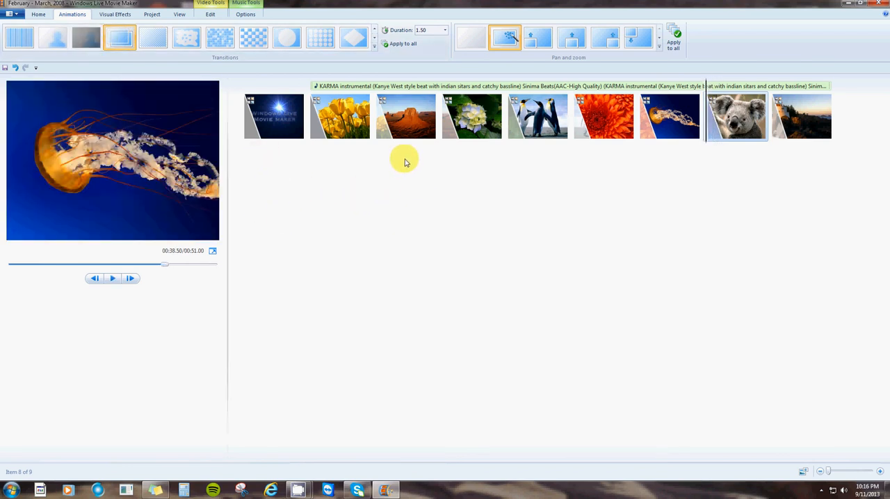
{"action": "left_click", "coordinate": [178, 15]}
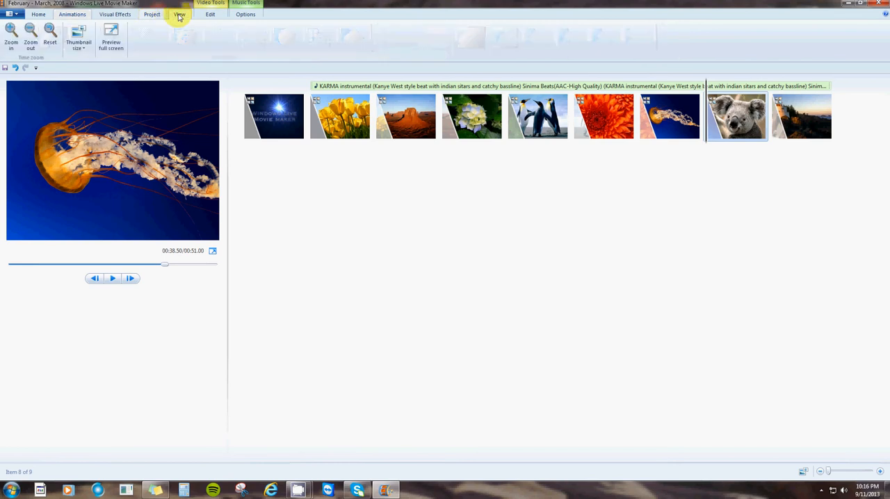
{"action": "left_click", "coordinate": [73, 16]}
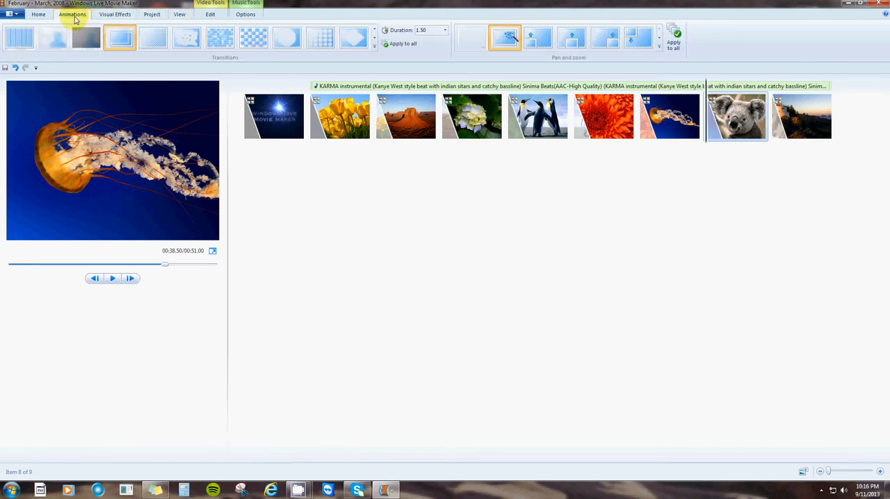
{"action": "left_click", "coordinate": [41, 16]}
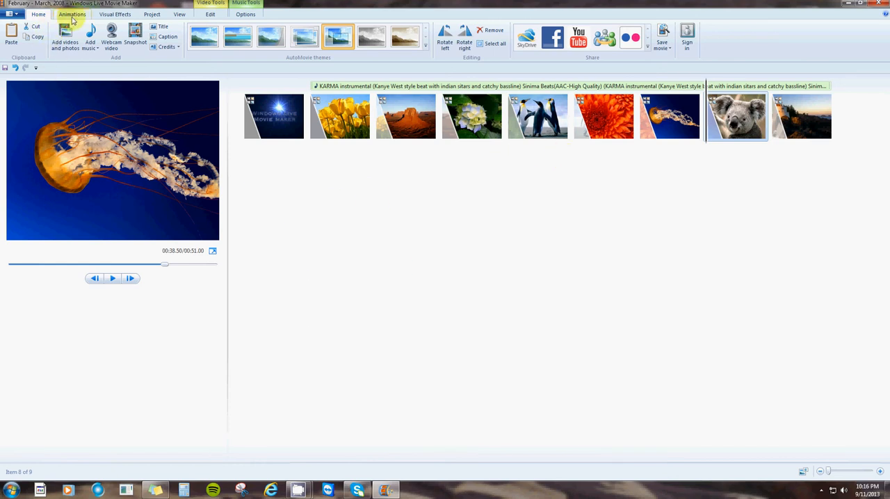
- Save the movie for high-definition display in My Videos as February - March, 2008.wmvaaaaaaa in Windows Media Video format
{"action": "left_click", "coordinate": [12, 14]}
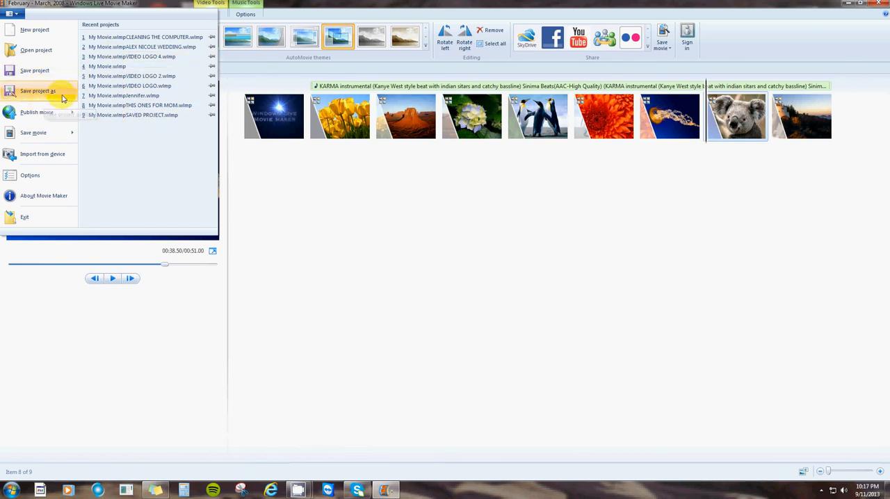
{"action": "mouse_move", "coordinate": [38, 136]}
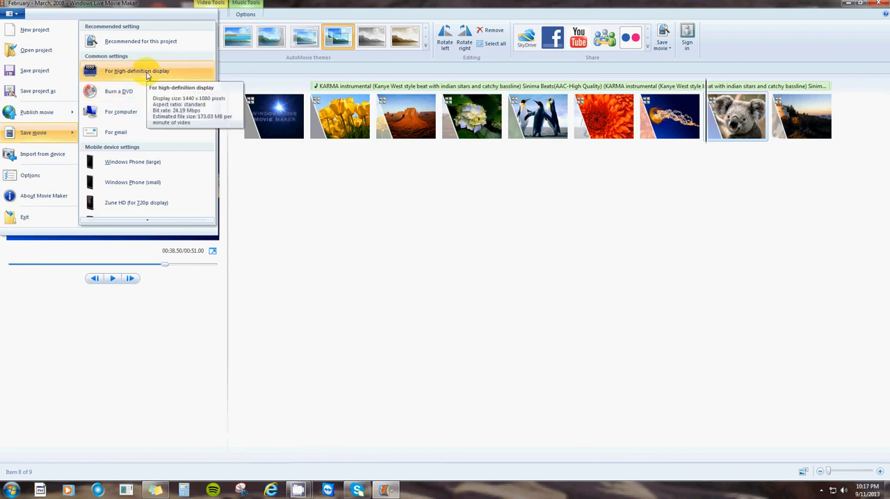
{"action": "left_click", "coordinate": [142, 72]}
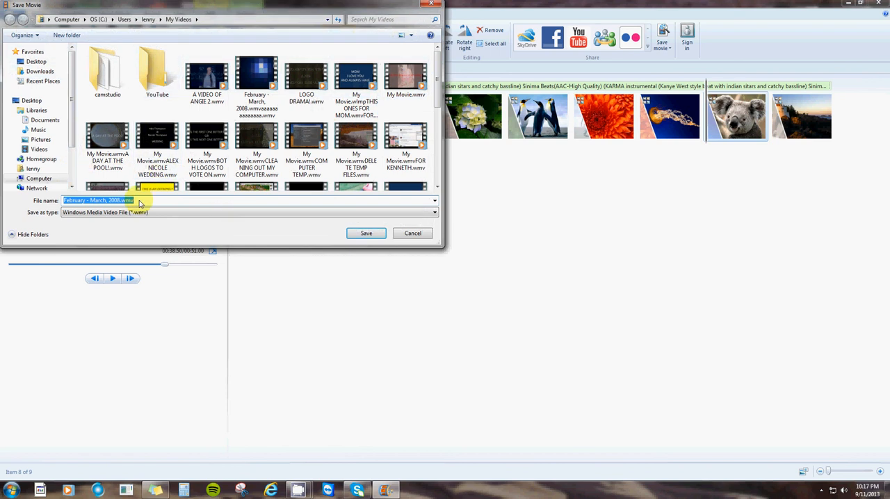
{"action": "left_click", "coordinate": [139, 201]}
{"action": "type", "text": "aaaaaaa"}
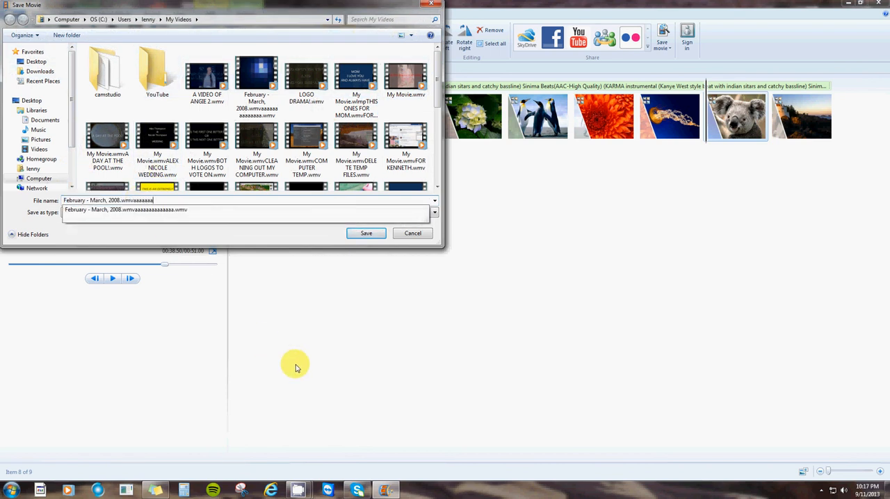
{"action": "left_click", "coordinate": [368, 235]}
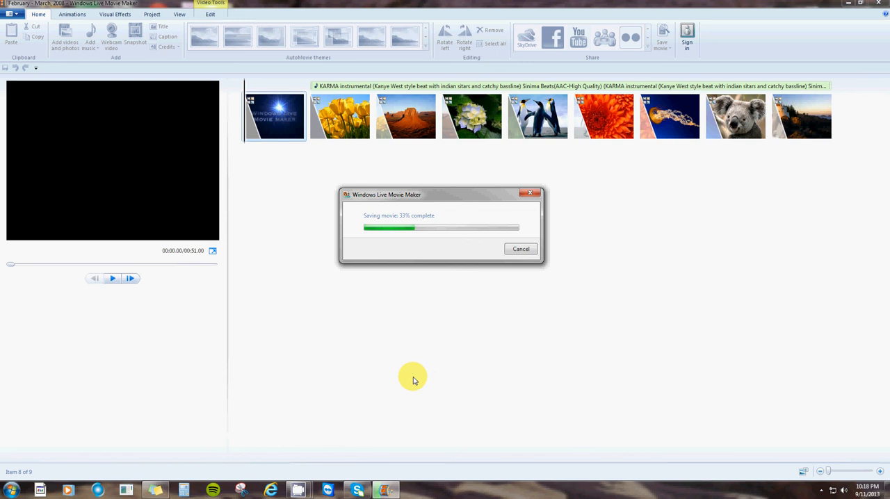
- Switch to the CamStudio recorder window while the movie is being saved
{"action": "mouse_move", "coordinate": [298, 491]}
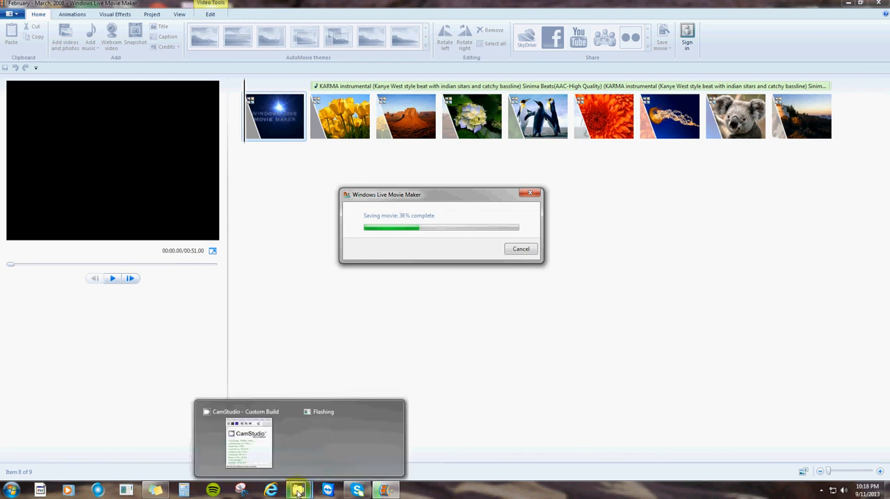
{"action": "left_click", "coordinate": [256, 449]}
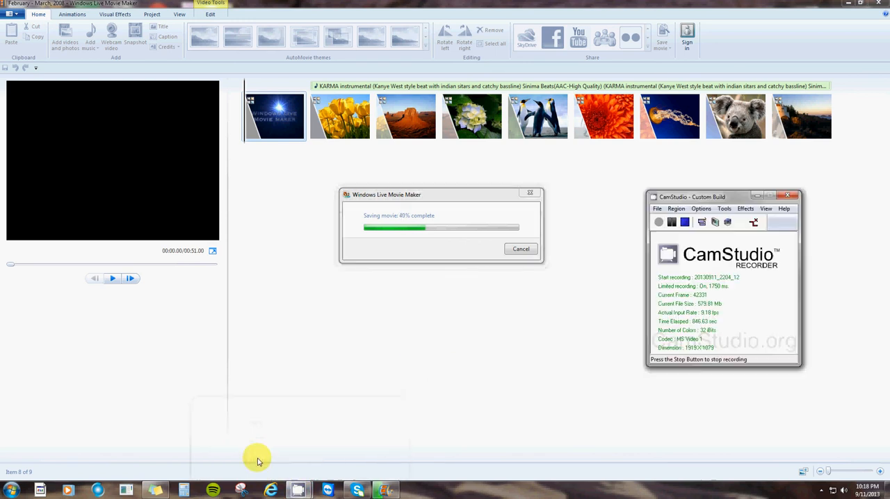